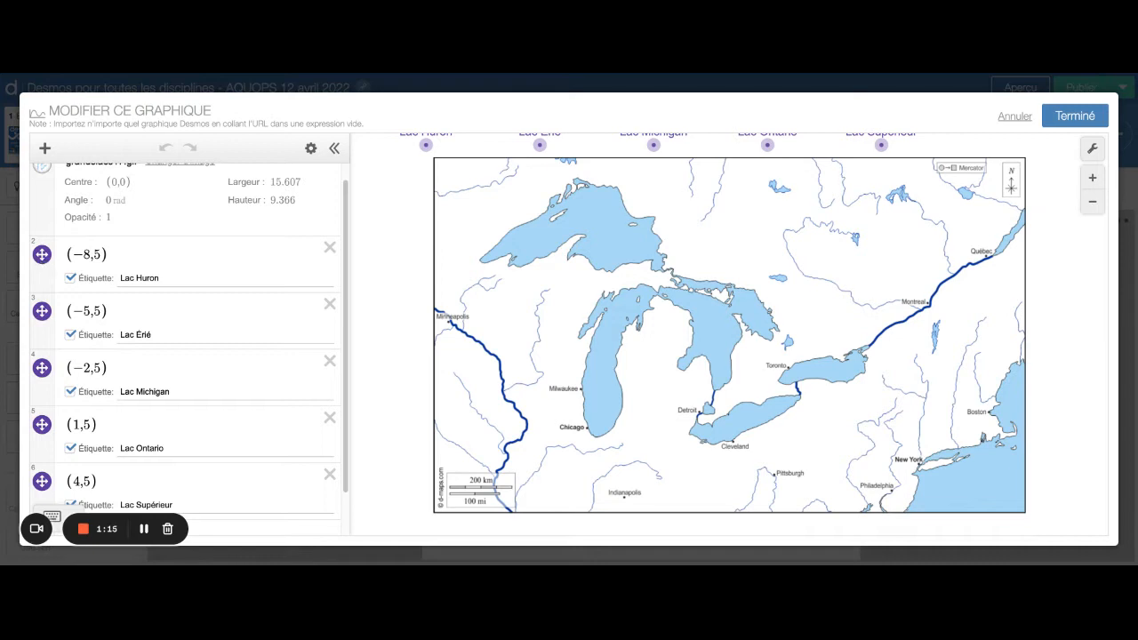
Examine the colour, label and movement settings of the Lac Huron point in the finished example, and close its graph editor
click(42, 254)
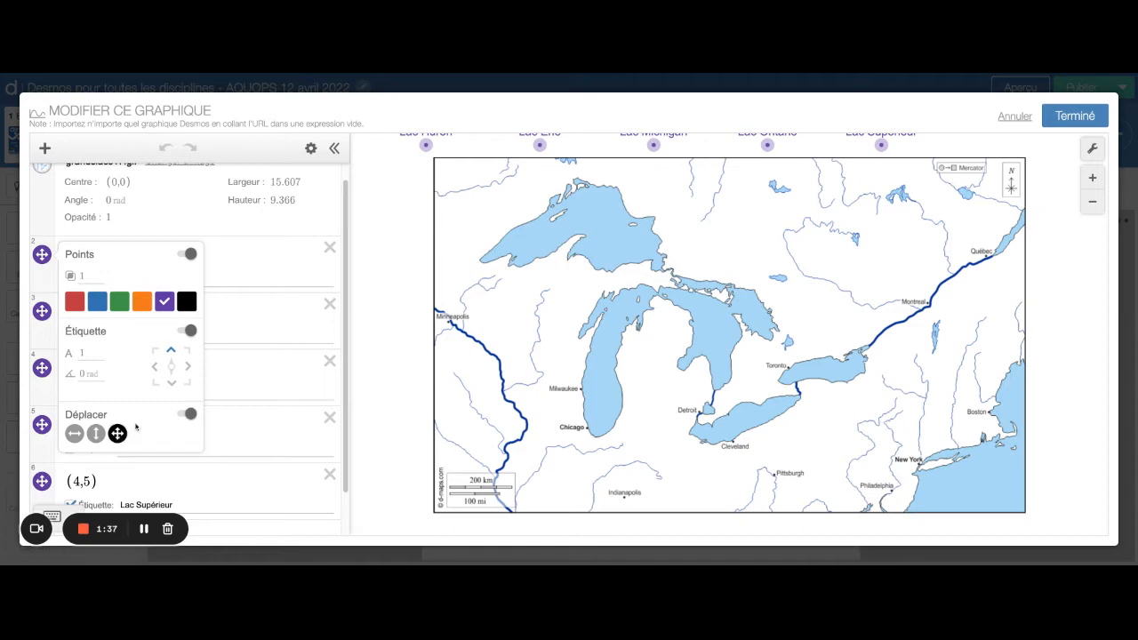
click(391, 299)
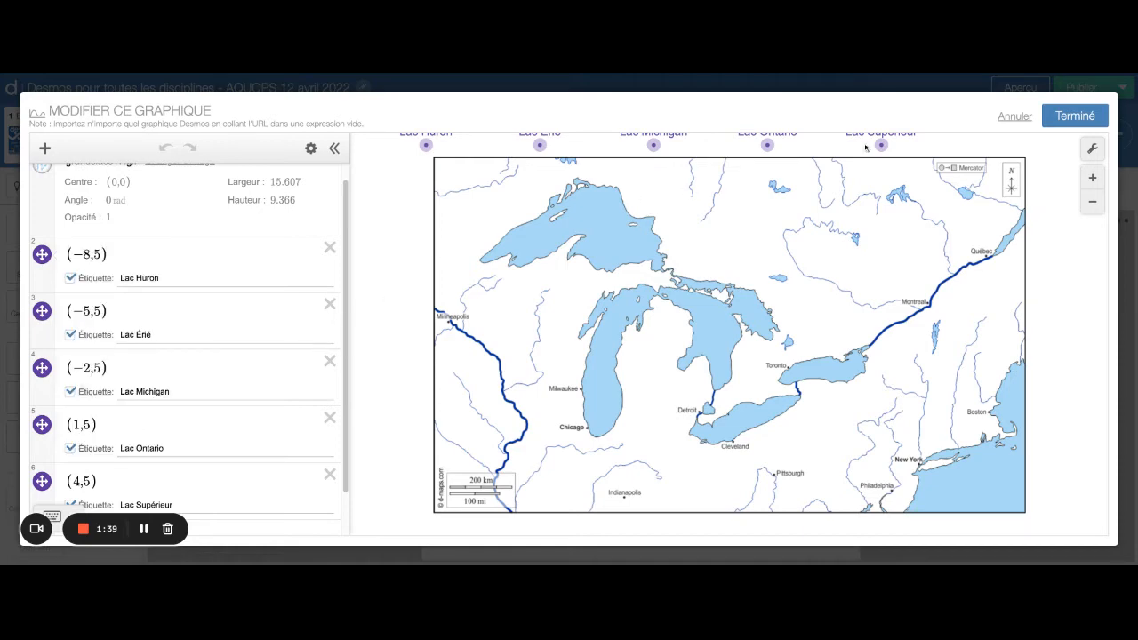
click(1072, 118)
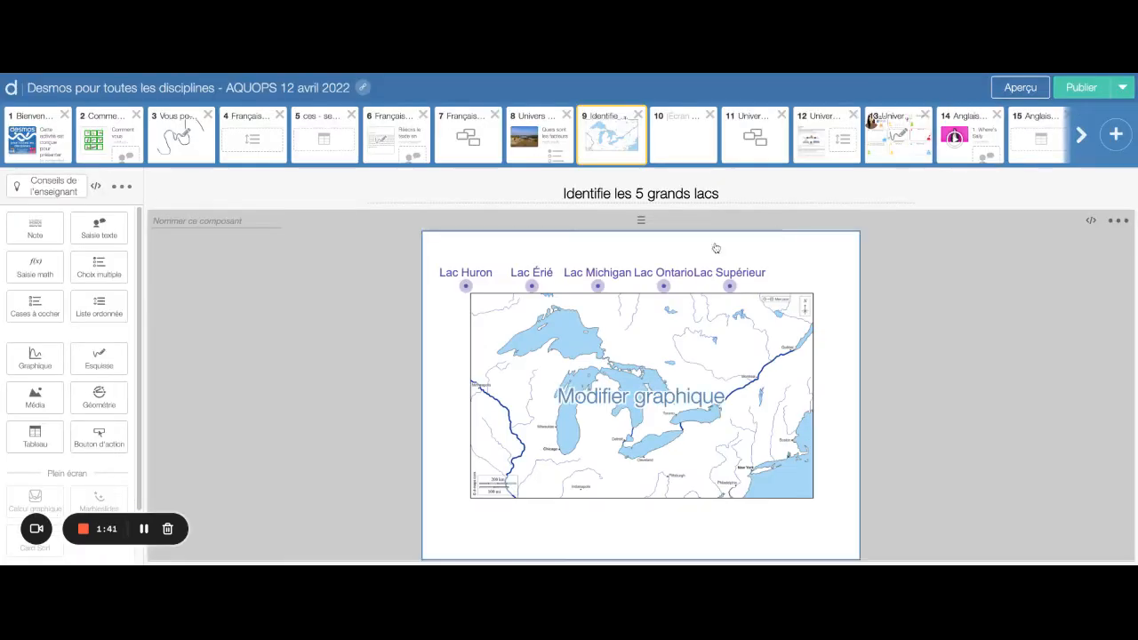
Add a graph to the empty screen 10 and insert the image grandslacs17.gif into it
click(682, 147)
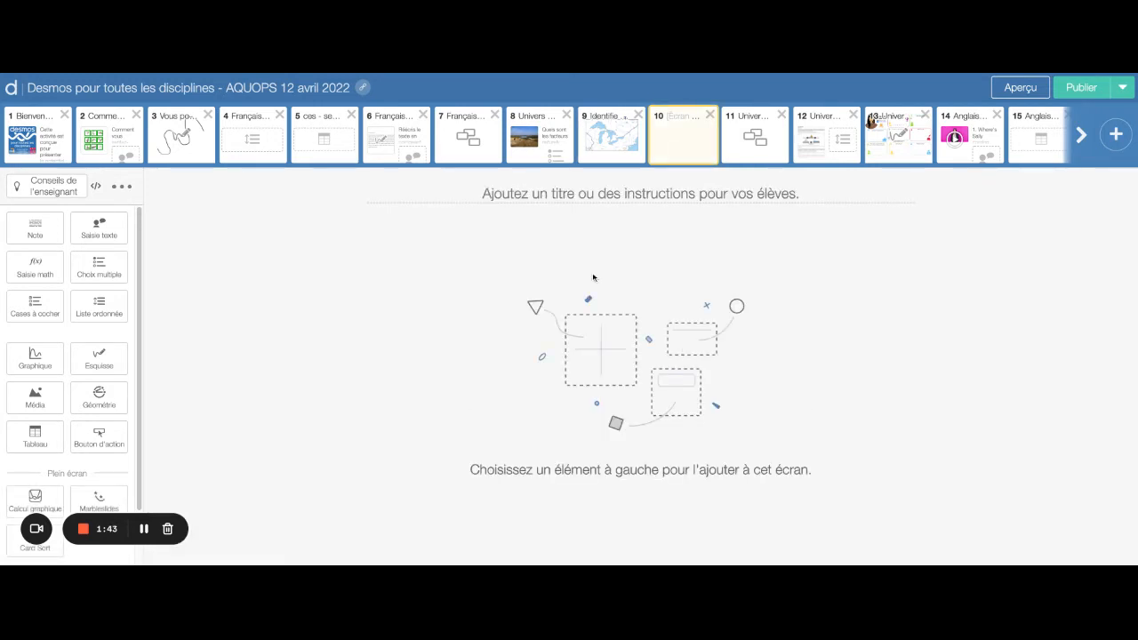
click(35, 356)
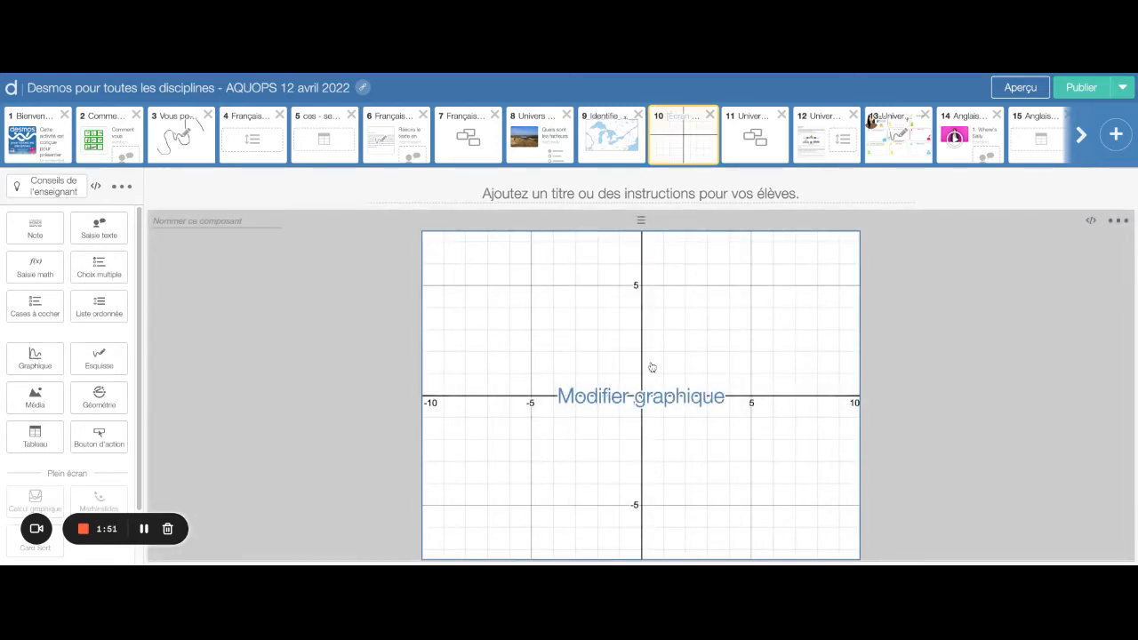
click(594, 401)
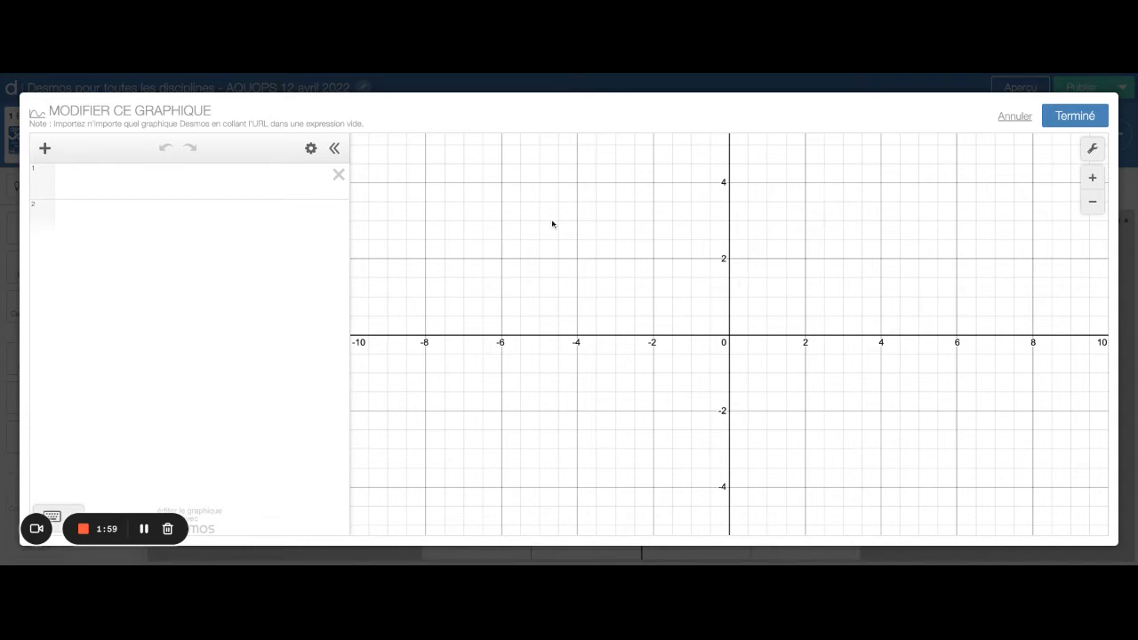
click(44, 149)
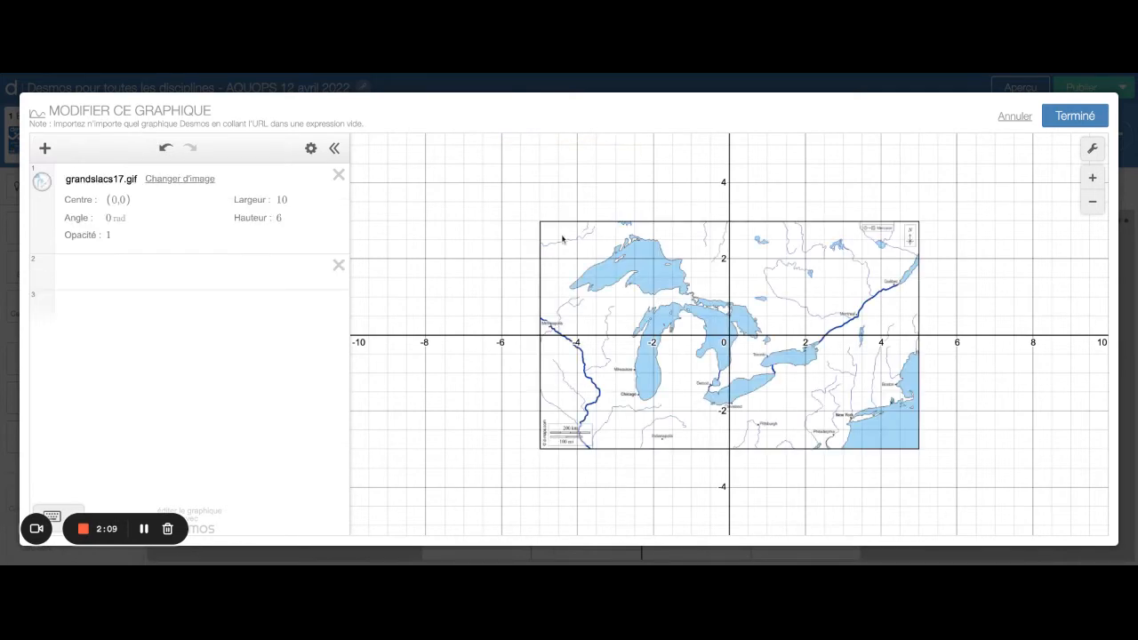
Enlarge the map image on the graph to about 15.145 wide and 9.091 high
click(562, 238)
drag(540, 221, 433, 158)
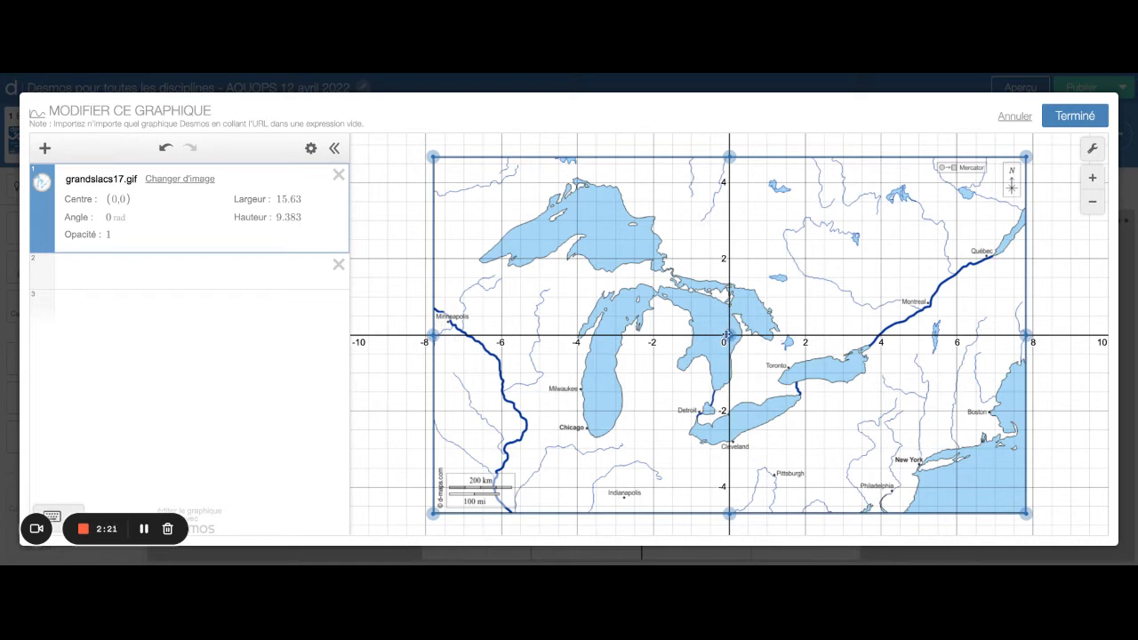
drag(1026, 157, 1019, 162)
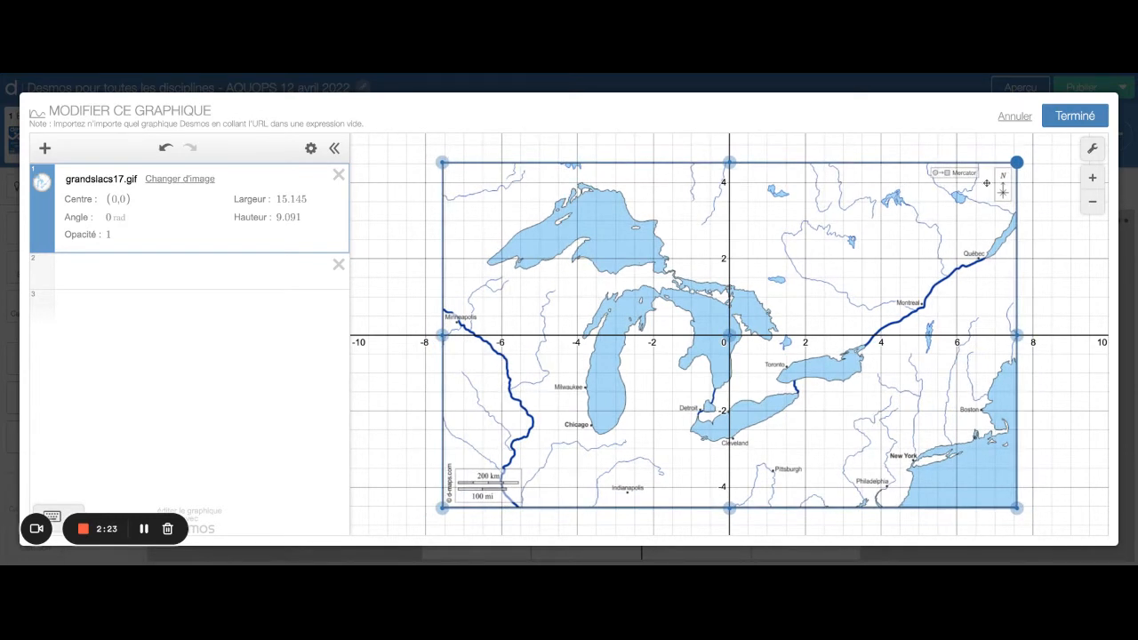
Set the centre of the map image to (0,0)
drag(729, 336, 729, 337)
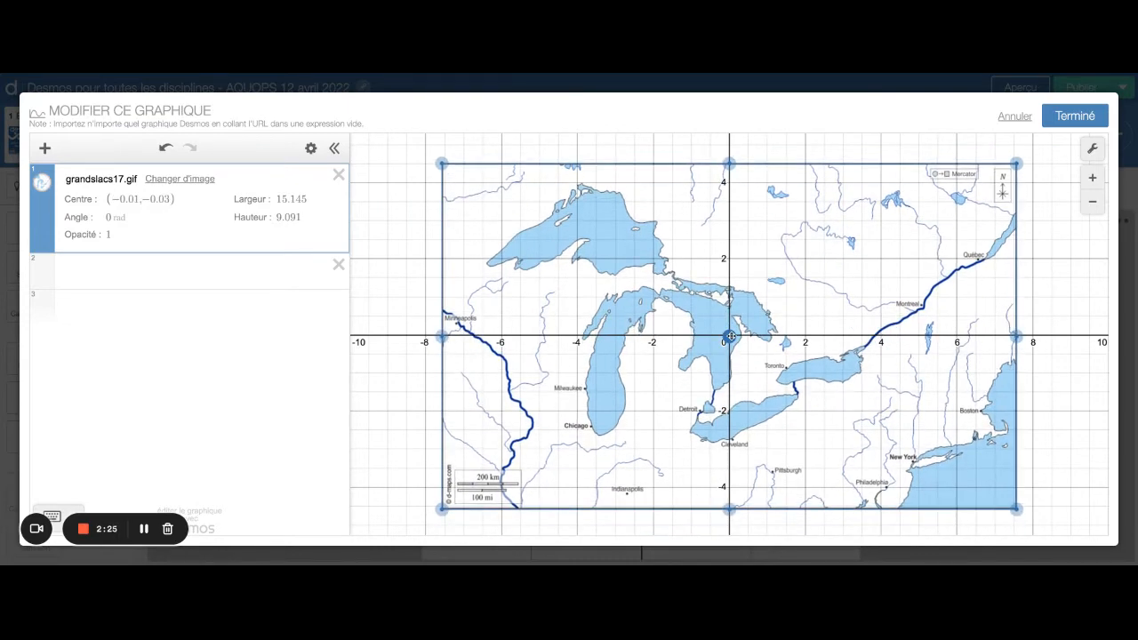
click(131, 200)
drag(136, 199, 120, 199)
text(0,0)
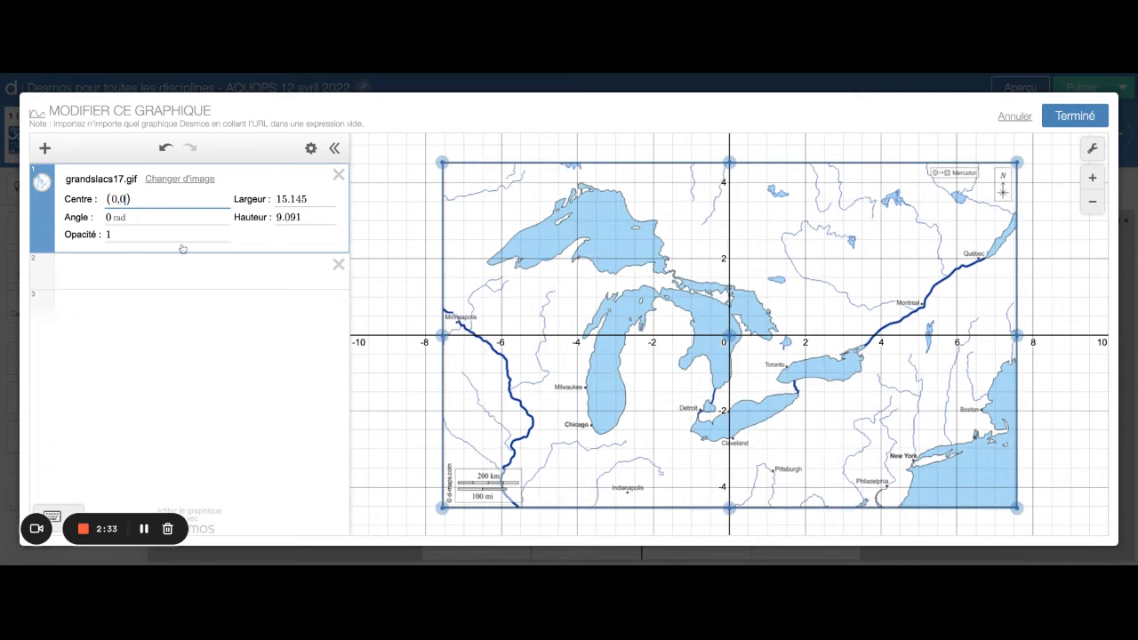
click(396, 278)
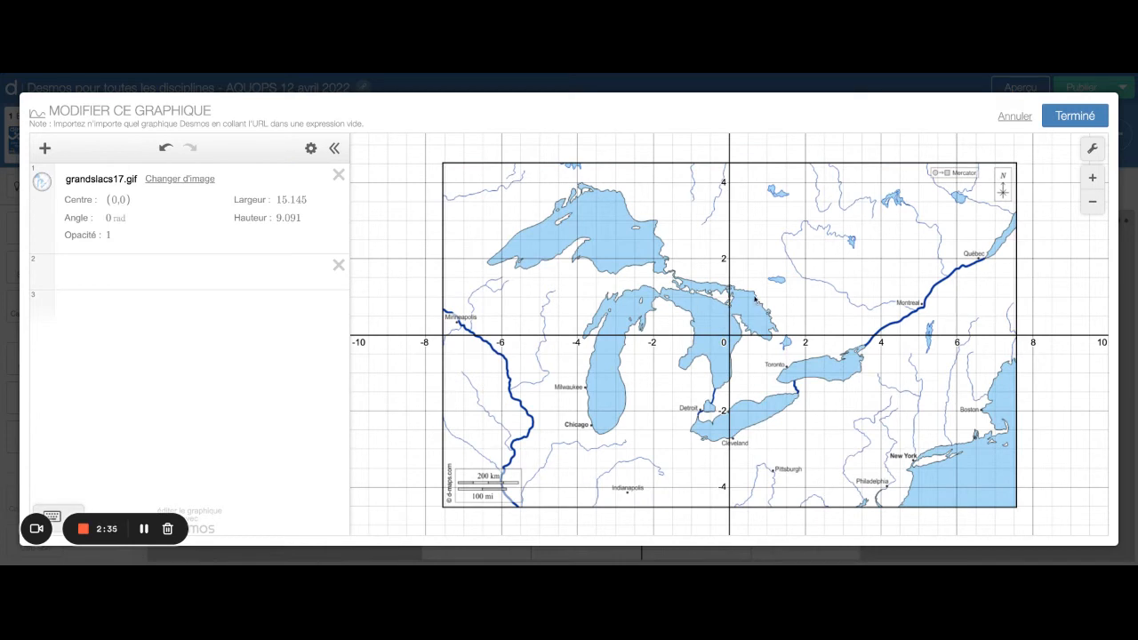
Create a point at (-8,5) and label it "Lac Huron"
click(118, 273)
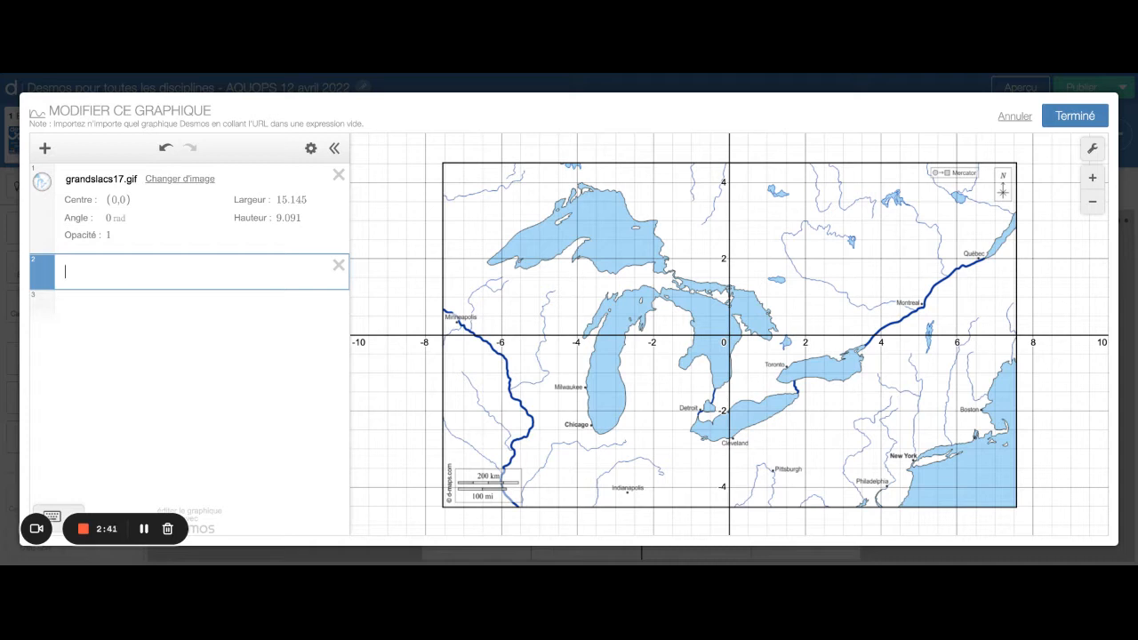
text((-8)
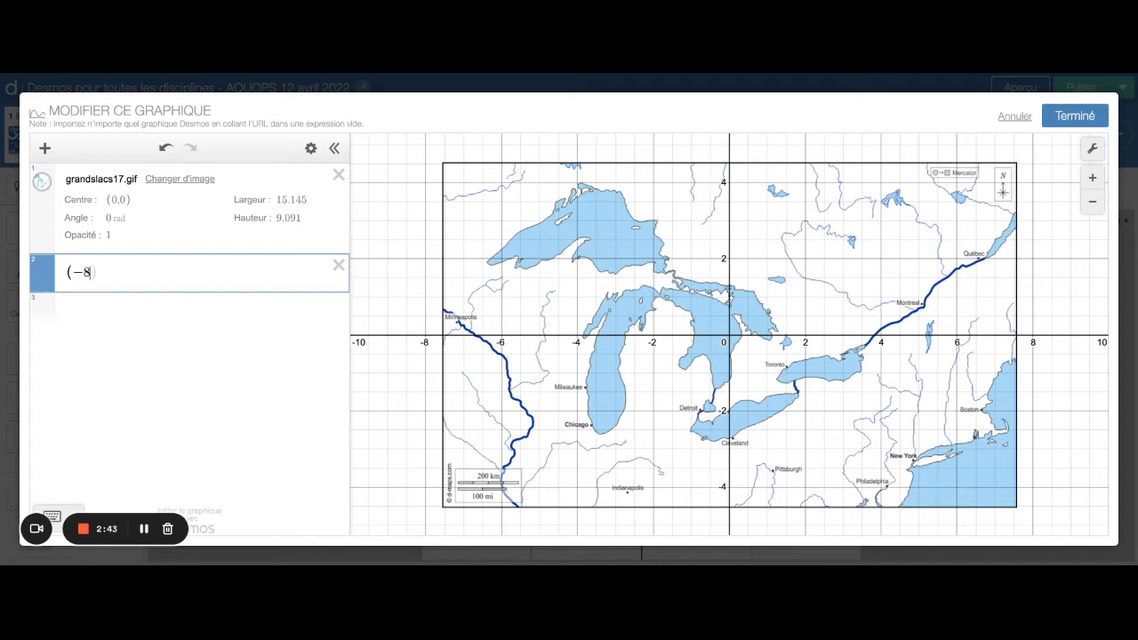
text(,5)
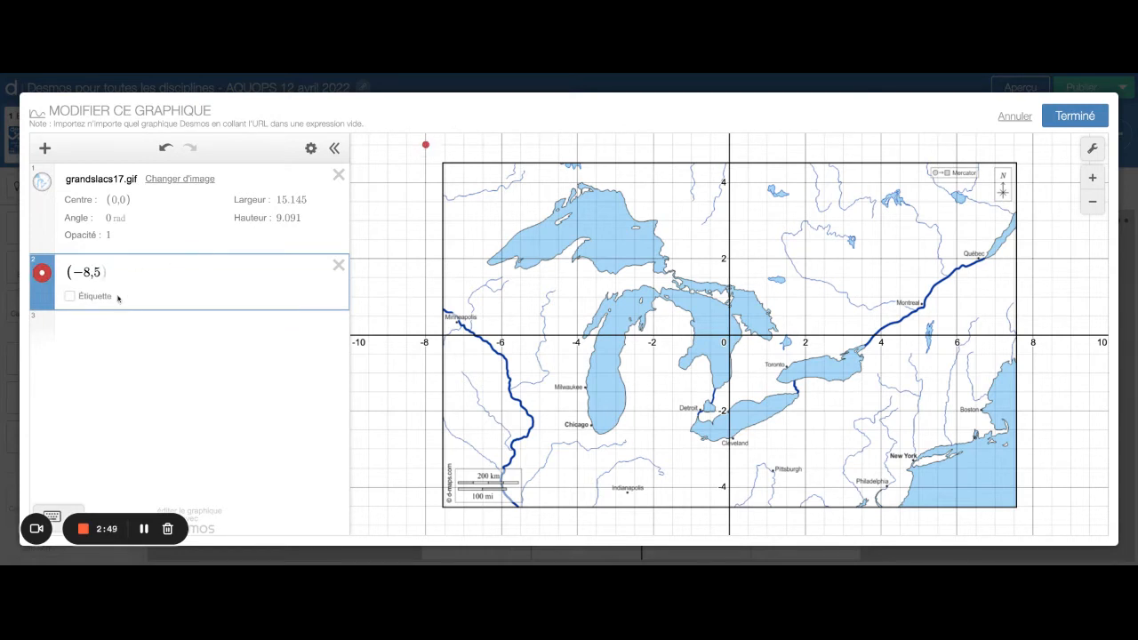
click(70, 297)
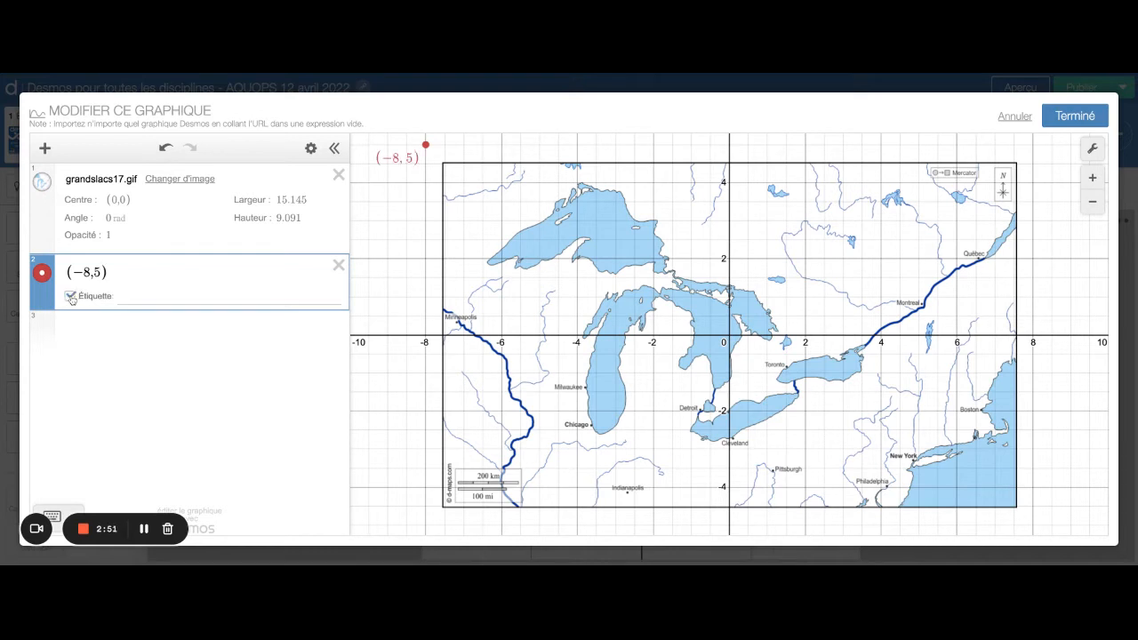
click(152, 294)
text(Lac Huron)
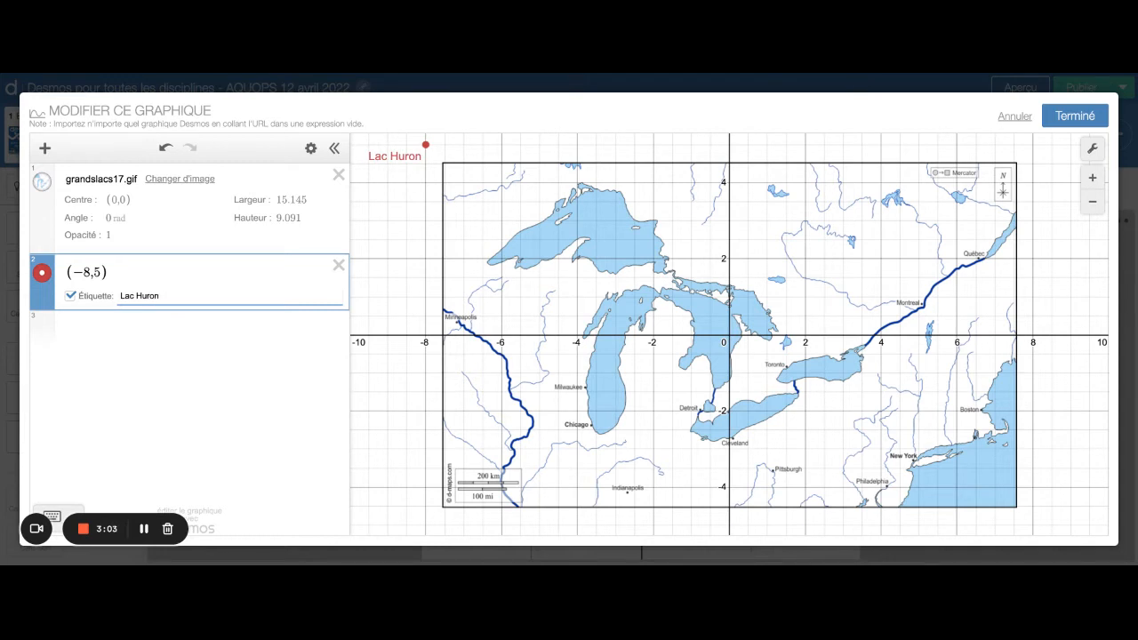
Make the Lac Huron point movable in all directions, colour it purple and place its label above it
click(42, 275)
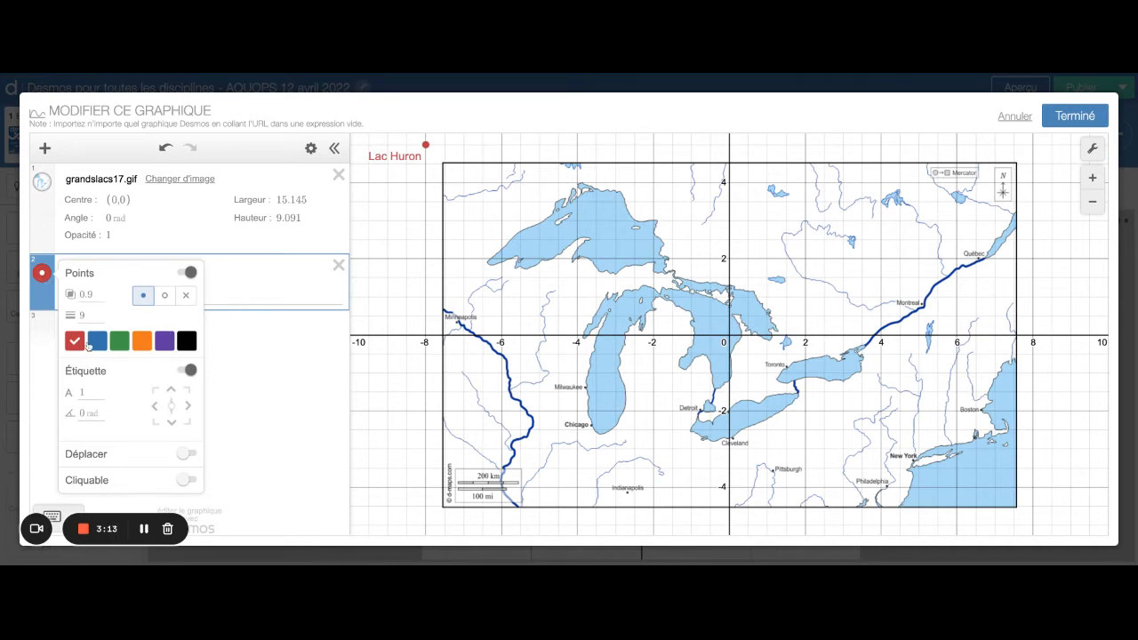
click(187, 456)
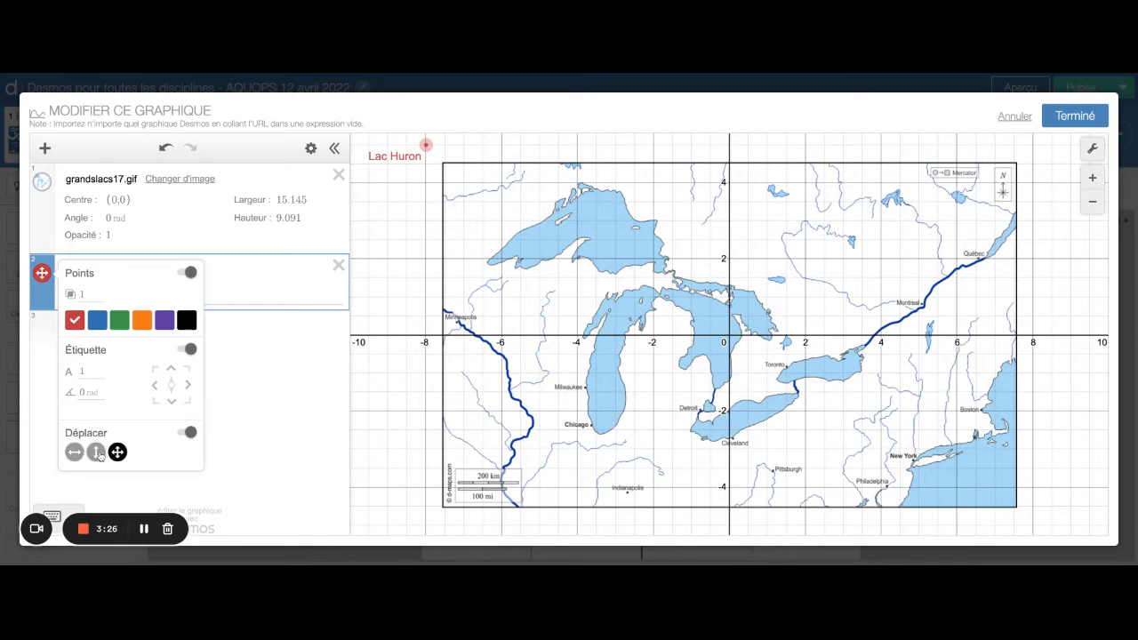
click(164, 322)
click(171, 370)
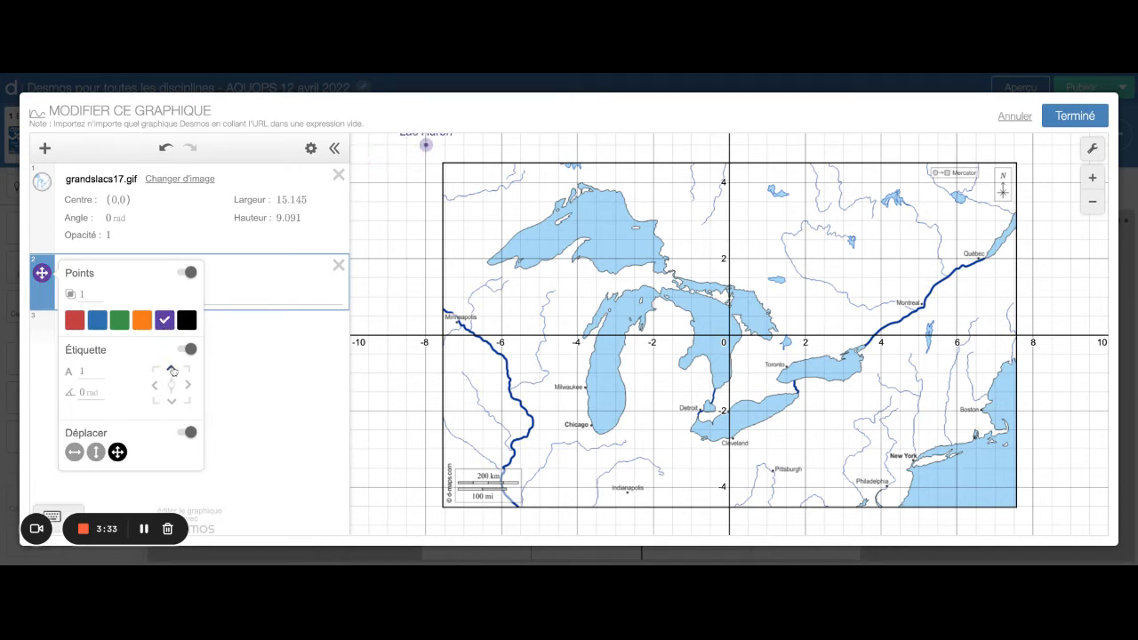
click(397, 222)
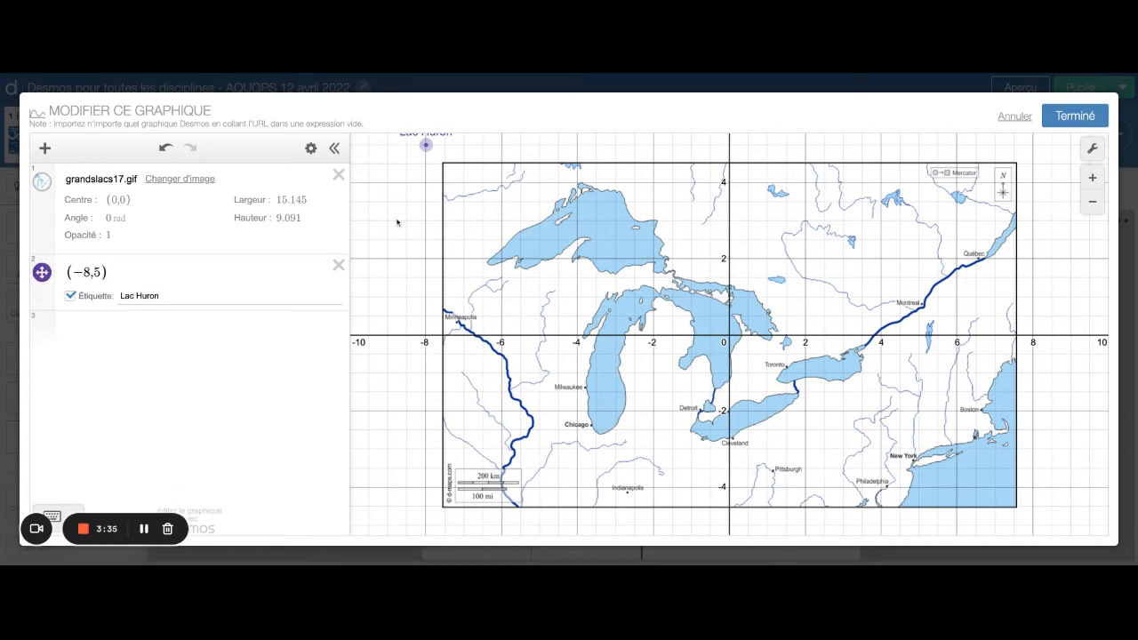
scroll(396, 222, up, 2)
drag(397, 222, 397, 218)
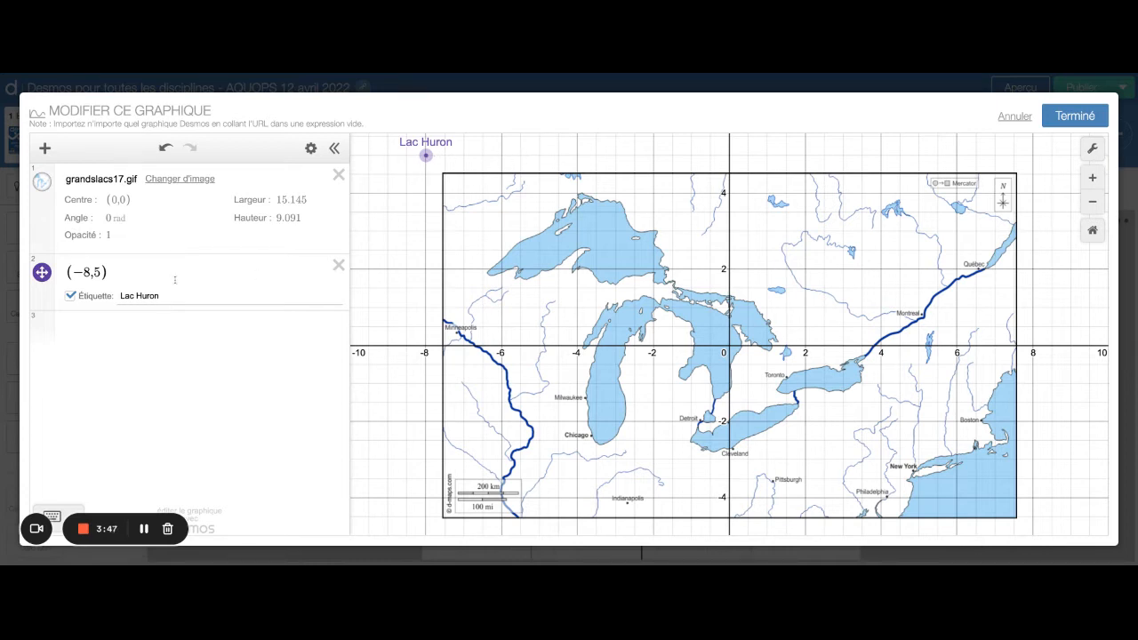
Duplicate the Lac Huron point four times and finish editing the expression list
click(81, 331)
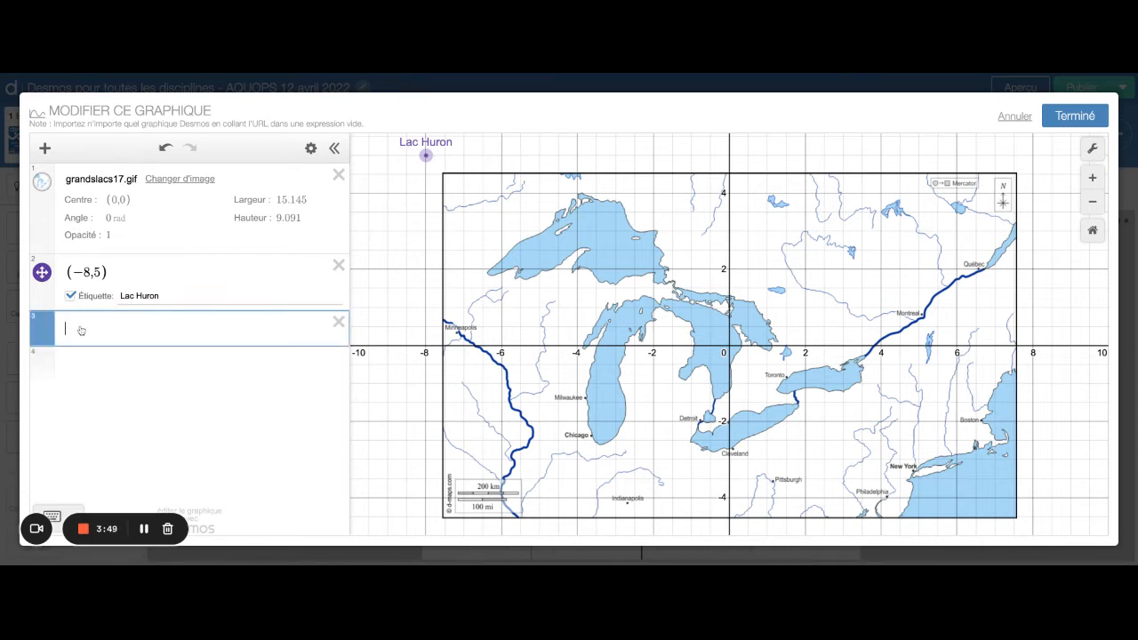
click(264, 269)
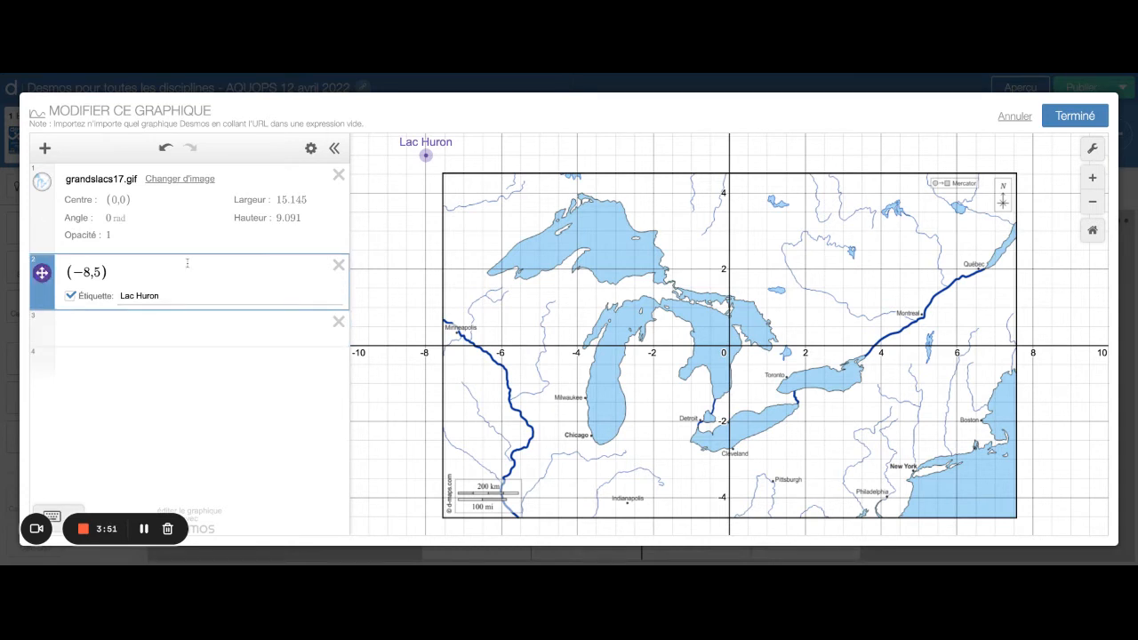
click(164, 324)
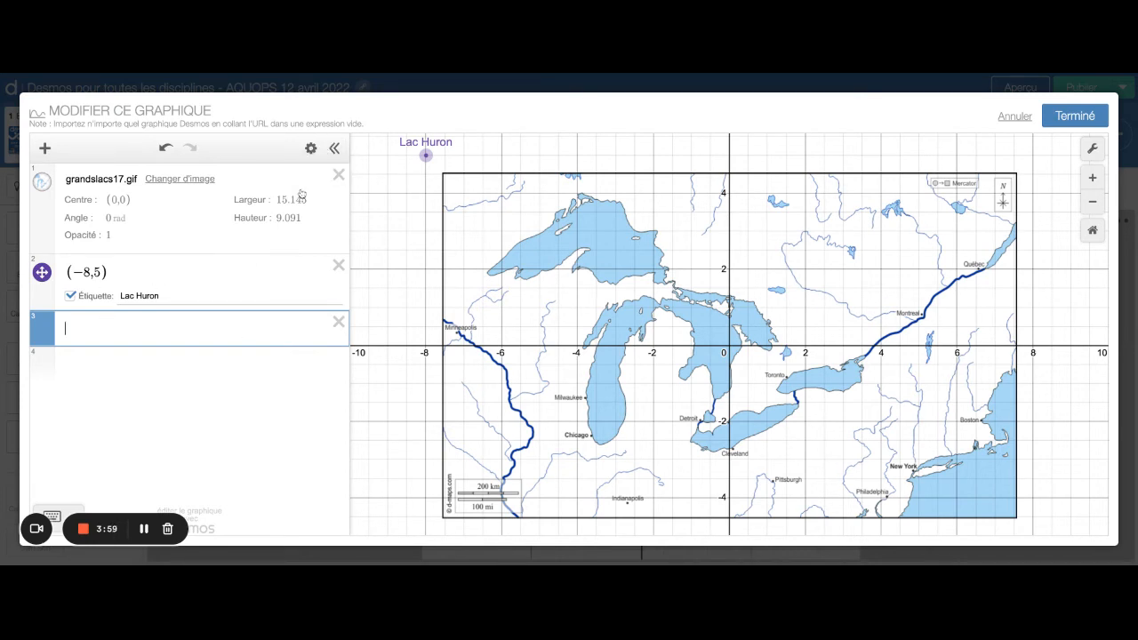
click(243, 265)
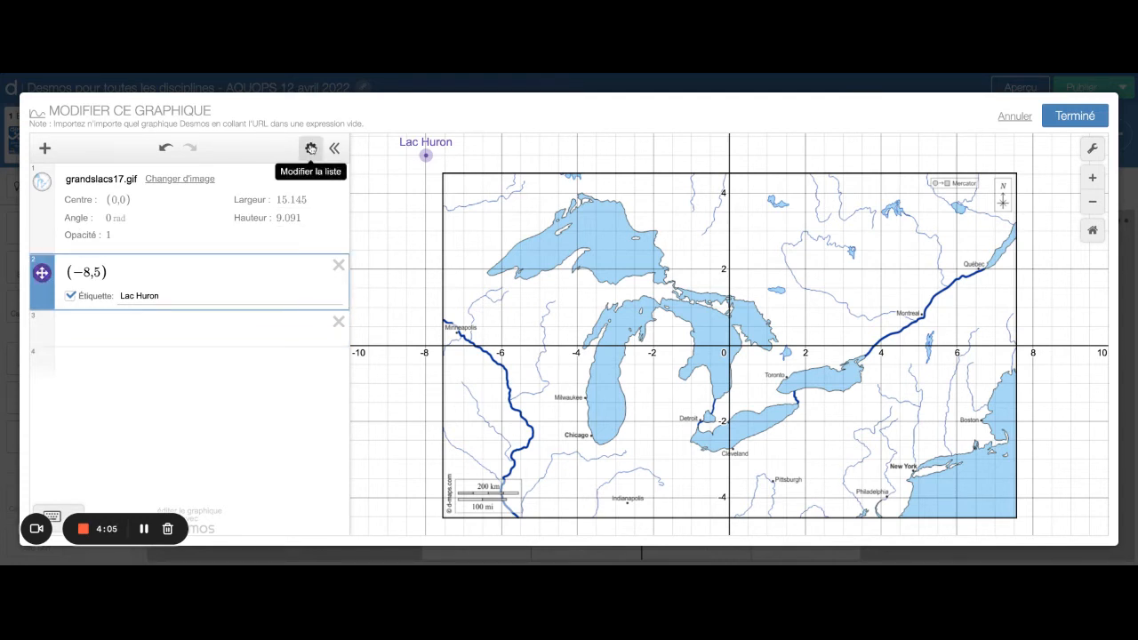
click(311, 148)
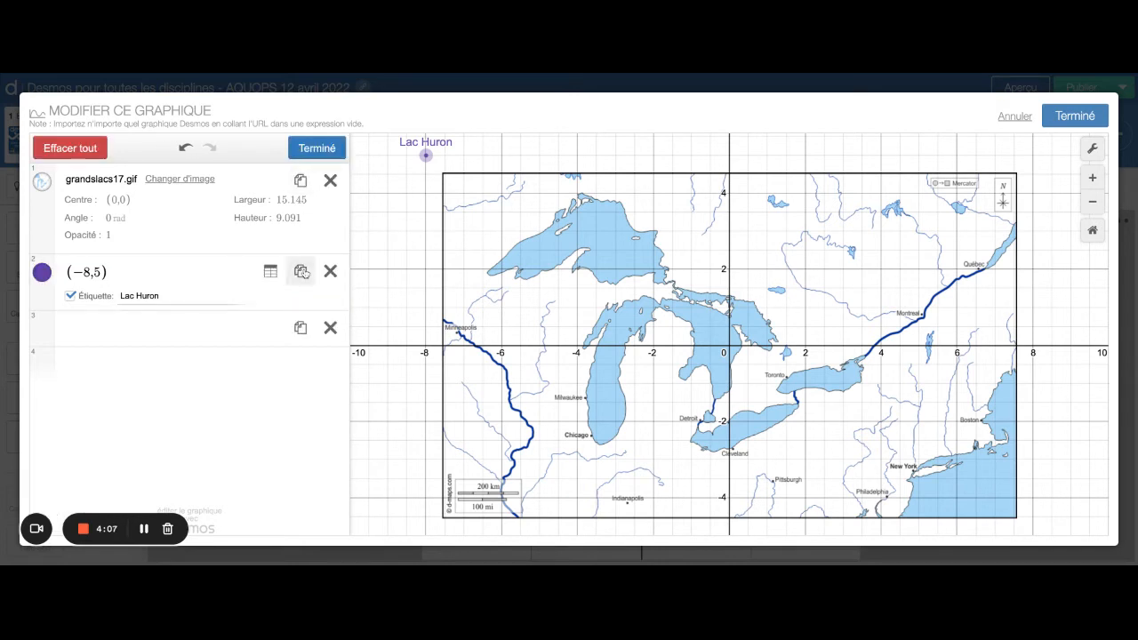
click(301, 272)
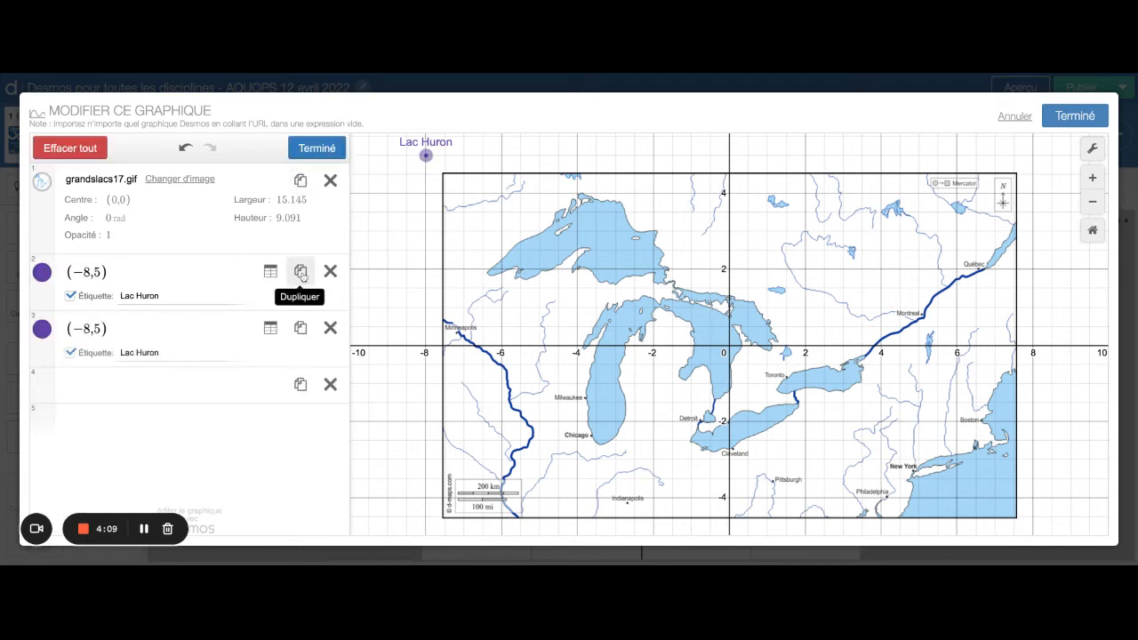
click(302, 272)
click(302, 273)
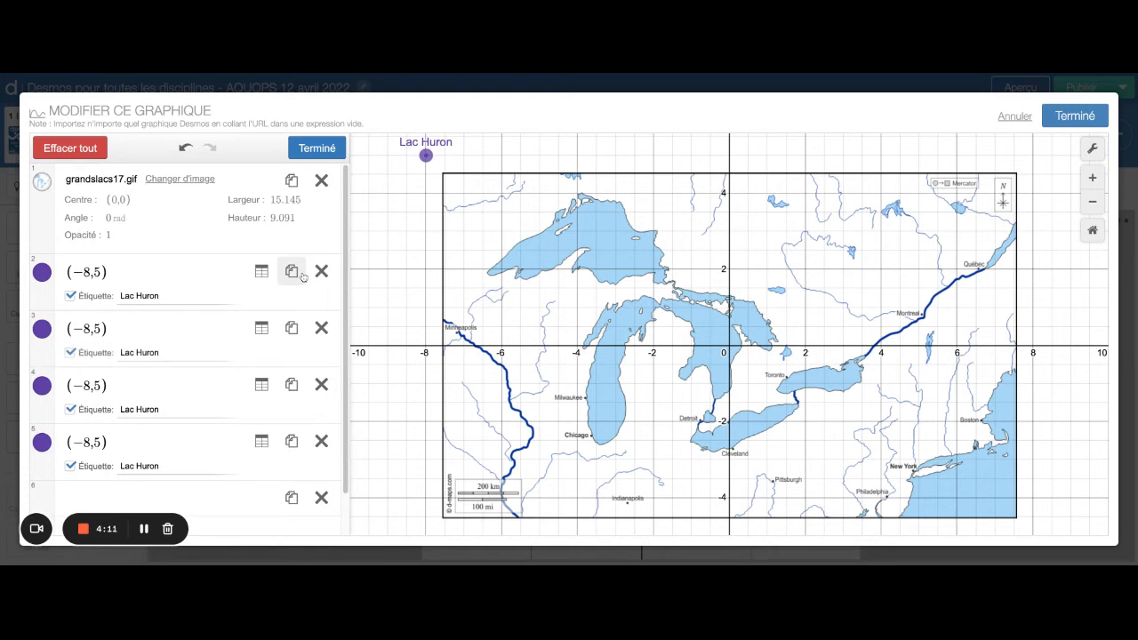
click(318, 147)
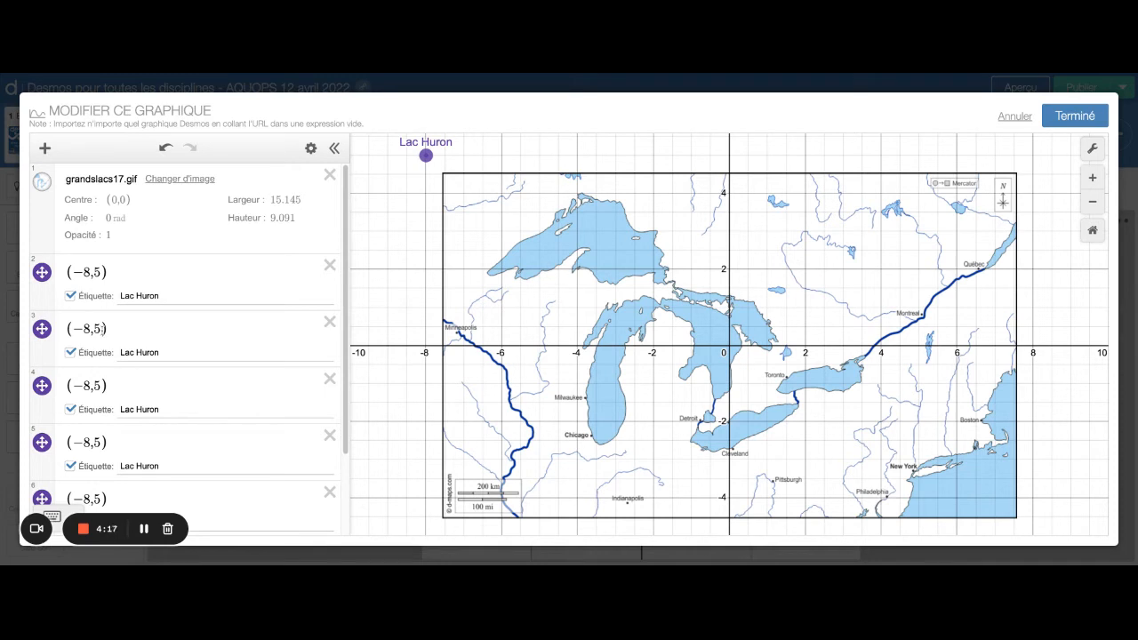
Set the first duplicate point's coordinates to (-6,5) and its label to "Lac Érié"
click(87, 329)
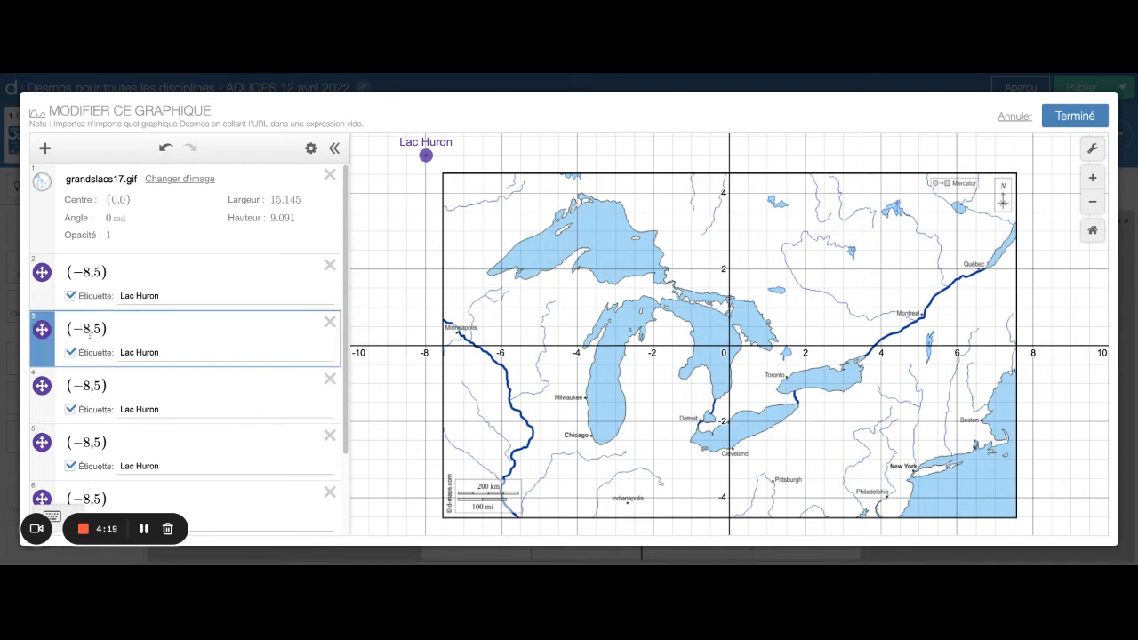
key(BackSpace)
text(6)
click(173, 351)
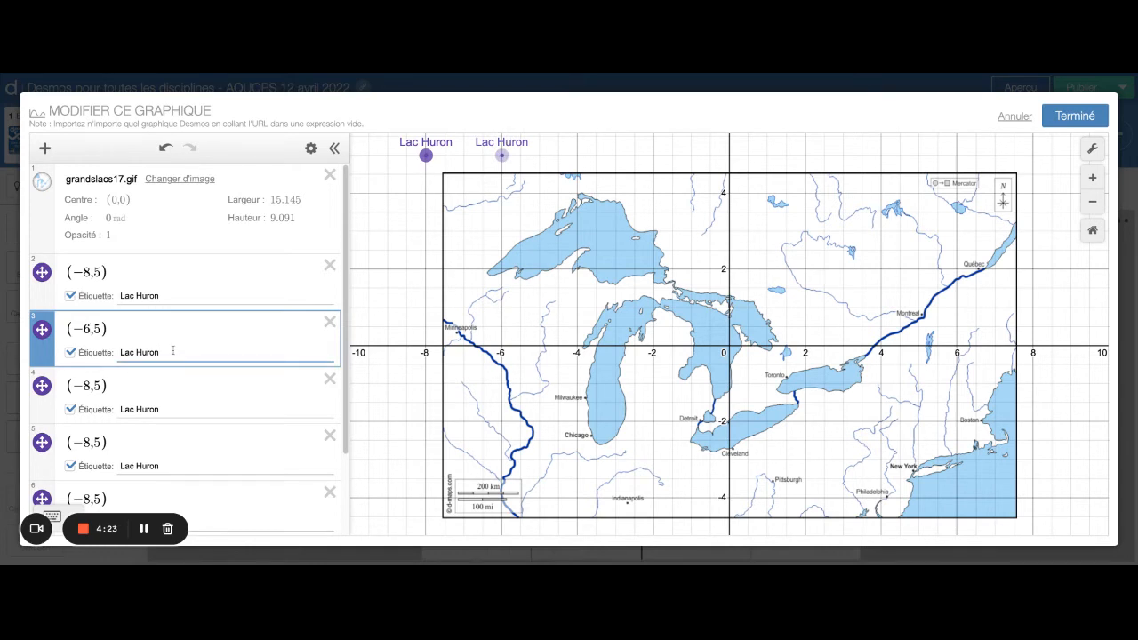
key(BackSpace)
key(BackSpace)
key(BackSpace)
key(BackSpace)
key(BackSpace)
text(Érié)
Set the second duplicate point's coordinates to (-4,5) and its label to "Lac Supérieur"
click(88, 386)
key(BackSpace)
text(4)
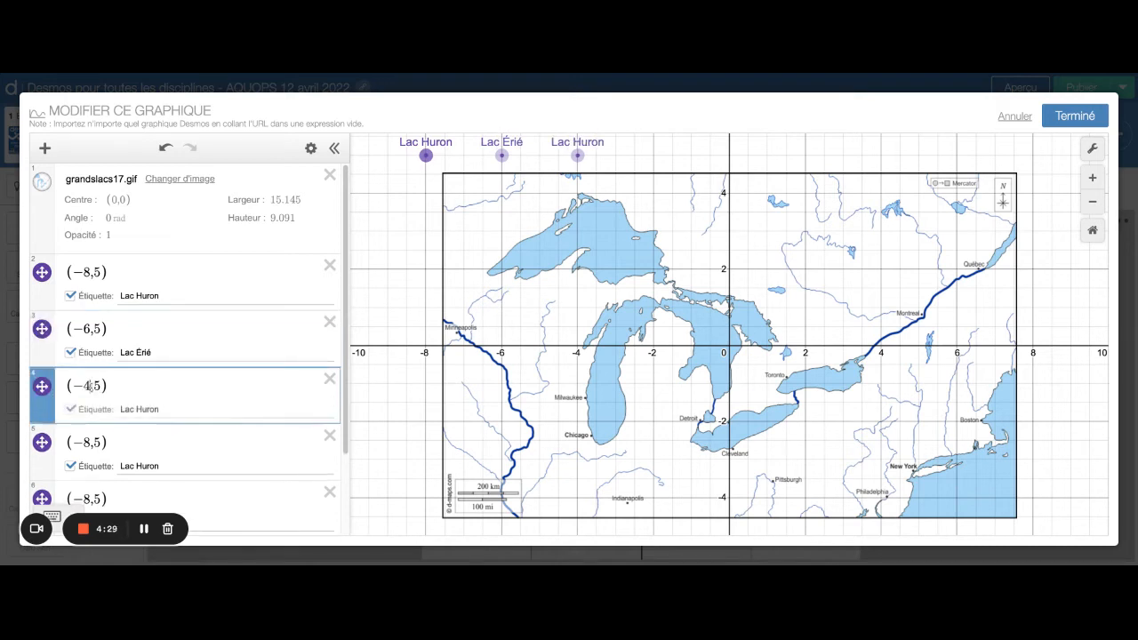
click(164, 408)
key(BackSpace)
key(BackSpace)
key(BackSpace)
key(BackSpace)
key(BackSpace)
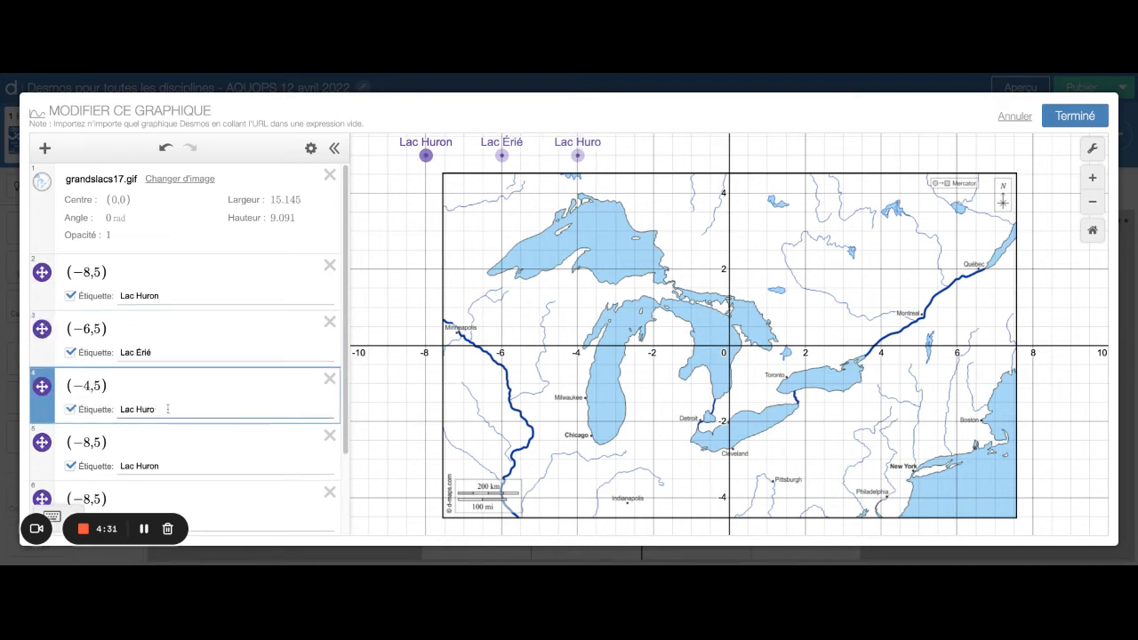
text(Supérieu)
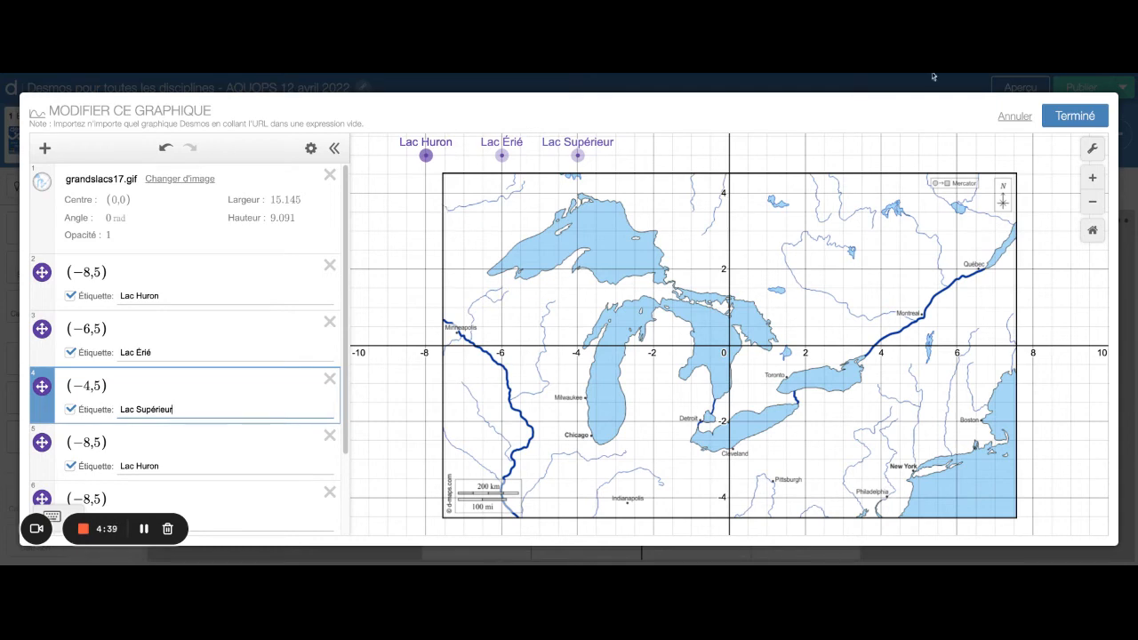
Save the graph with the three labelled points and check it in the student preview
click(1075, 116)
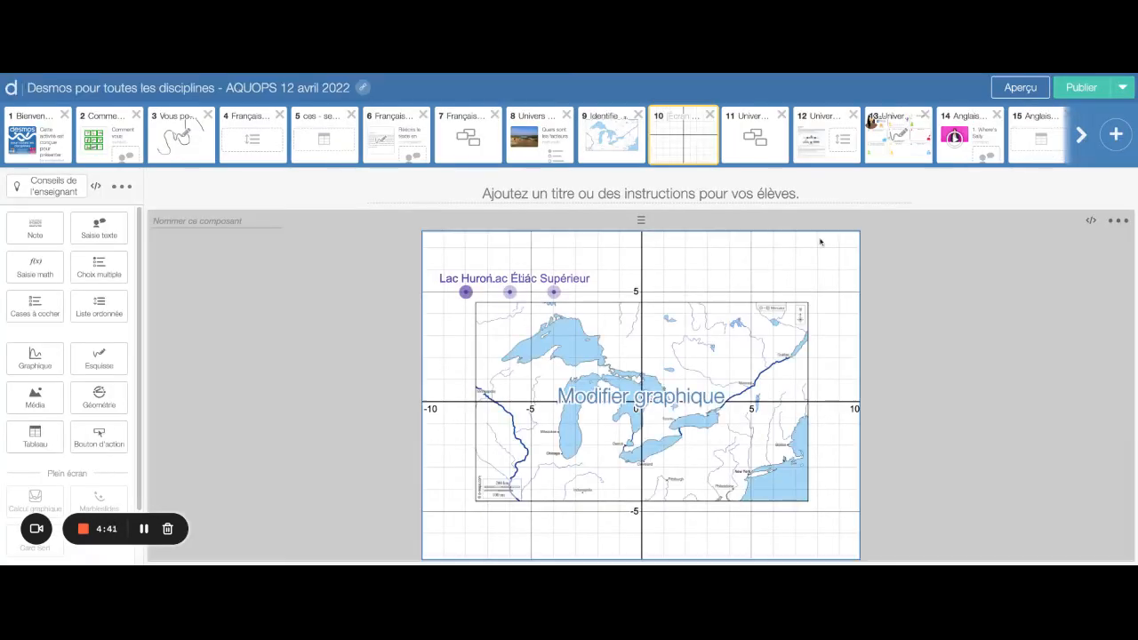
click(1013, 87)
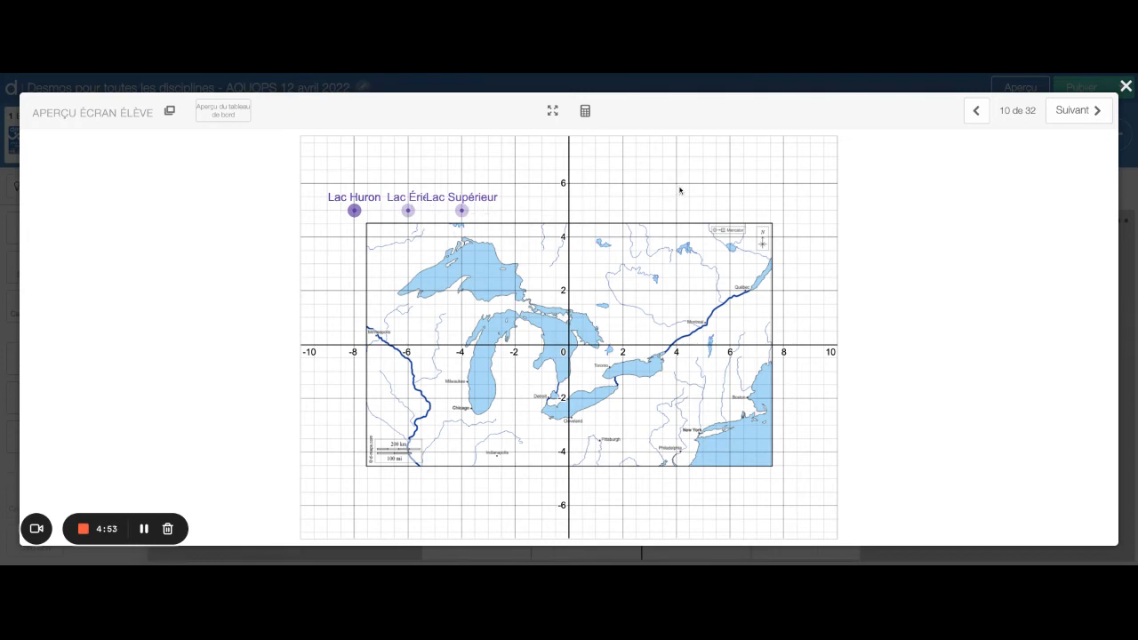
click(1125, 86)
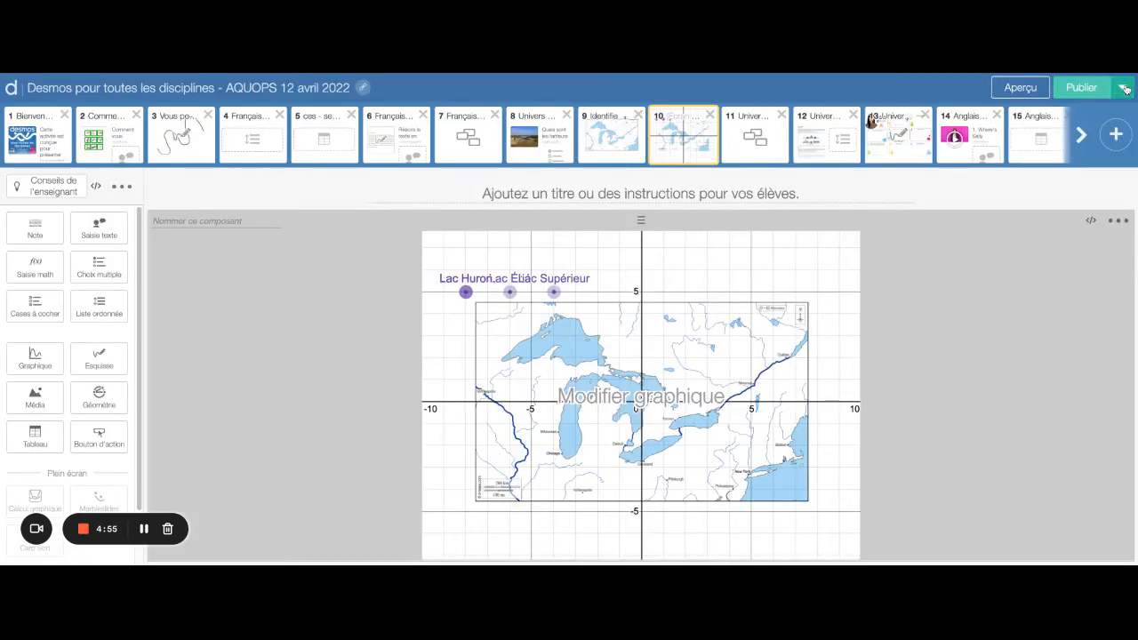
Reopen the graph for editing and set the Lac Érié point's coordinates to (-5,5)
click(642, 396)
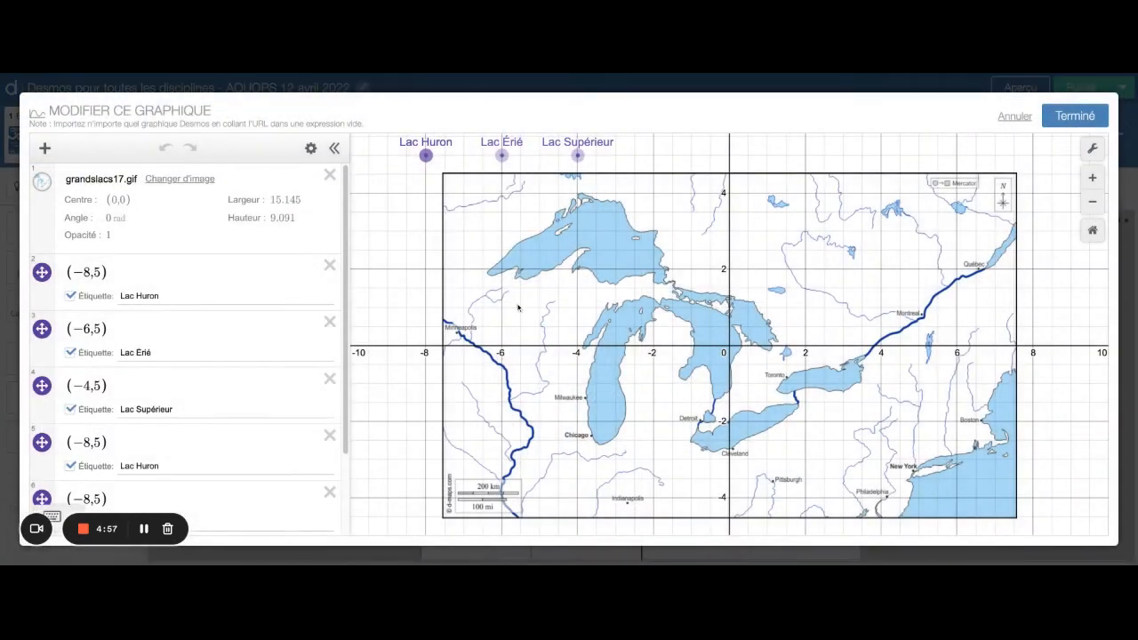
click(92, 329)
key(BackSpace)
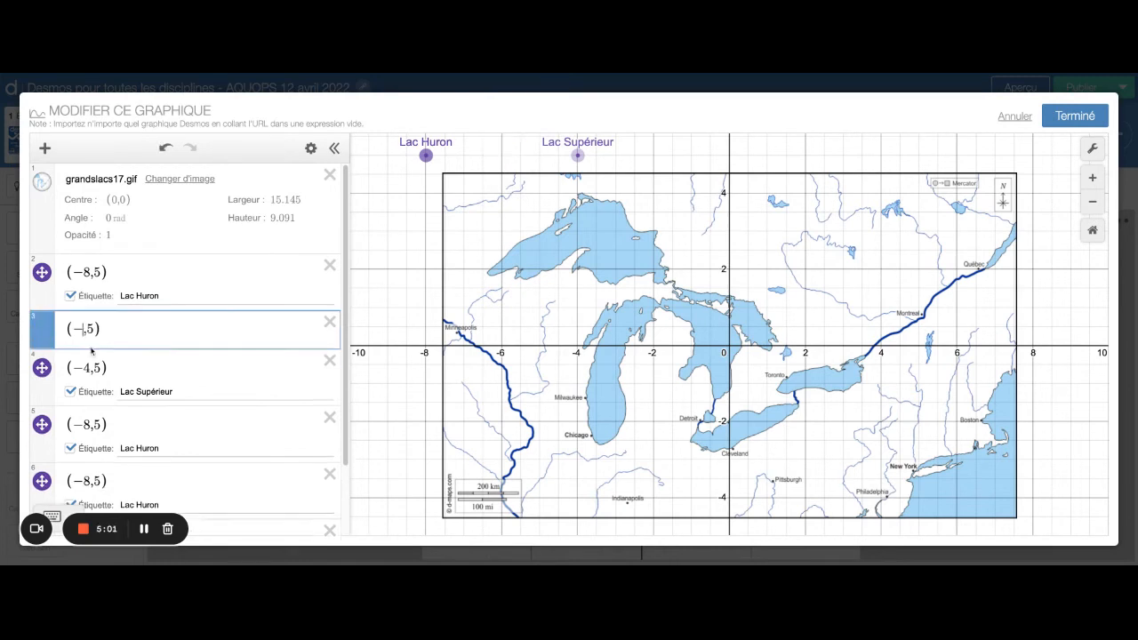
text(4)
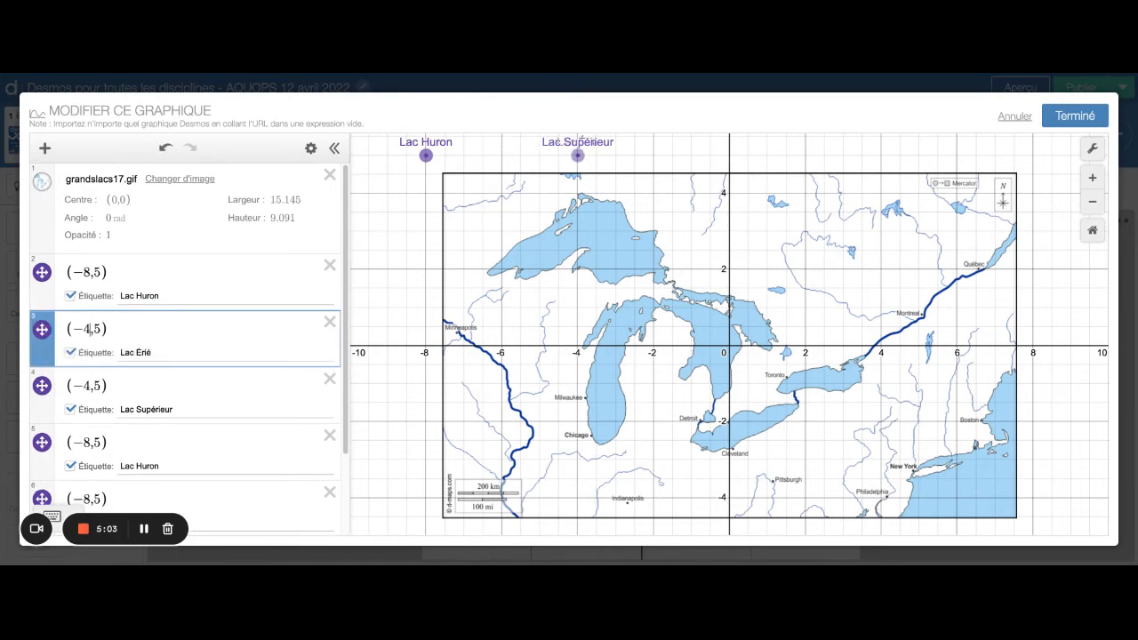
key(BackSpace)
text(5)
Set the Lac Supérieur point's coordinates to (-2,5)
click(89, 386)
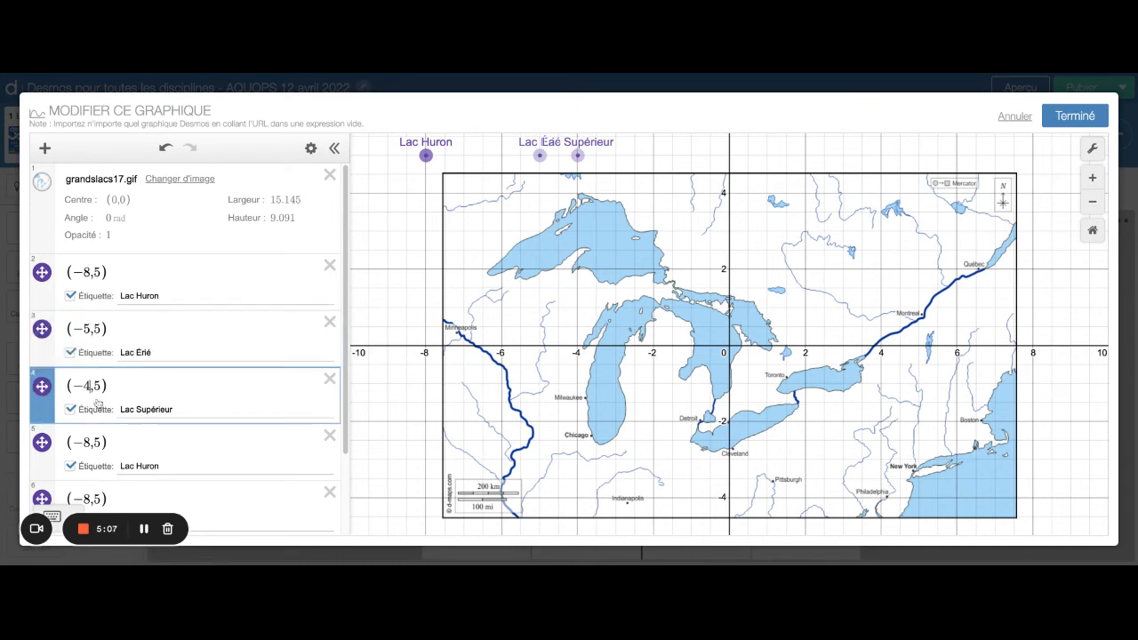
key(BackSpace)
text(3)
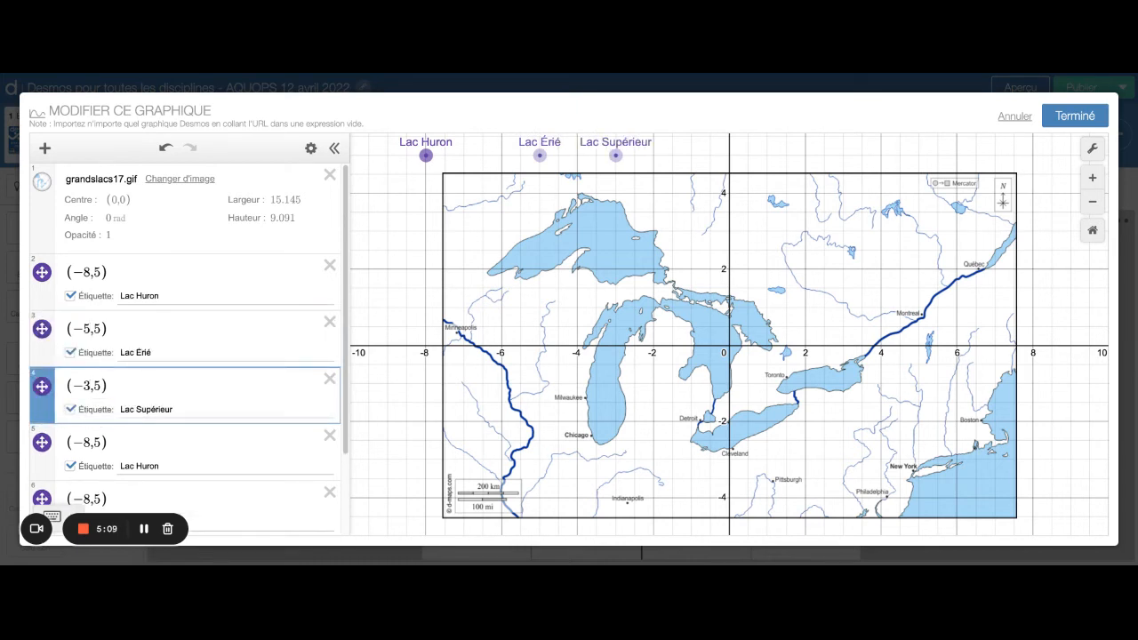
key(BackSpace)
text(2)
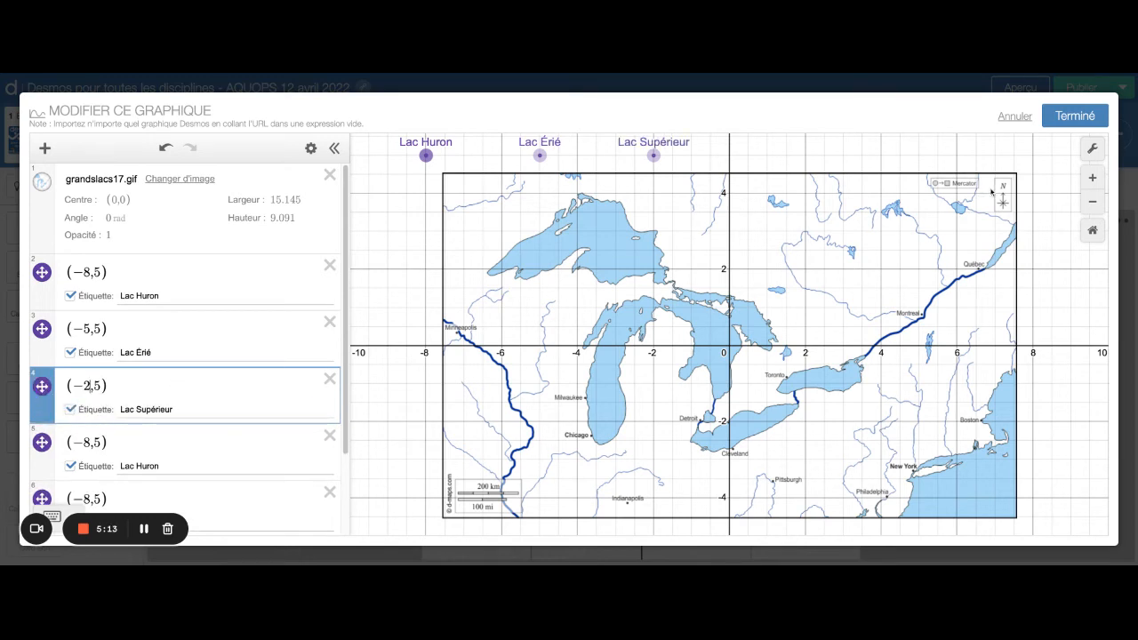
Hide the graph's grid, x-axis and y-axis in the graph settings
click(1094, 150)
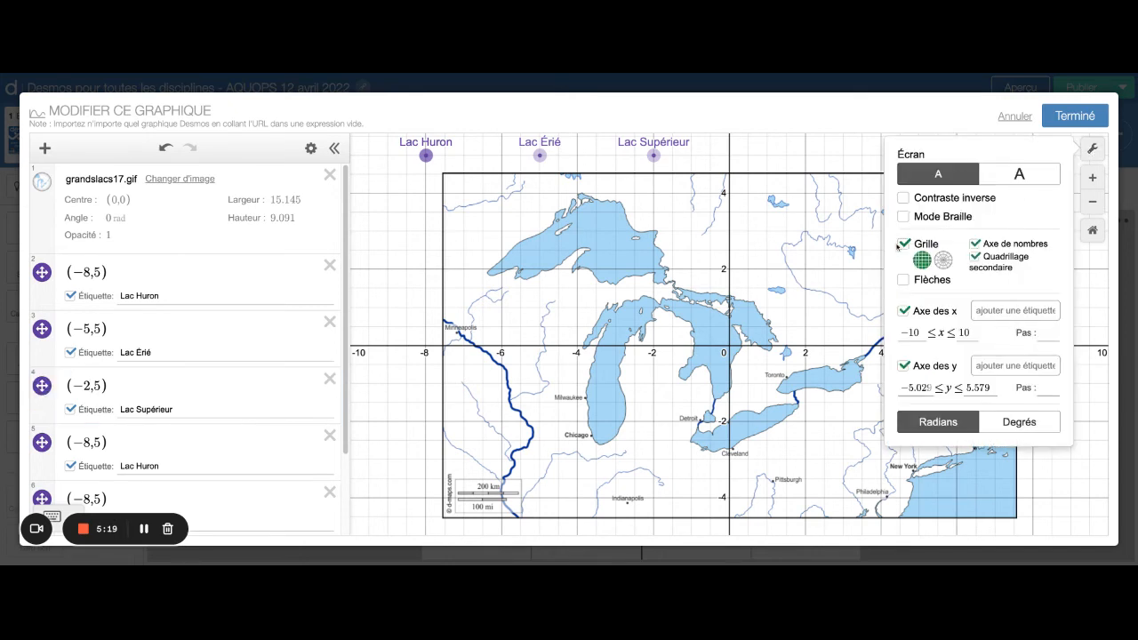
click(904, 245)
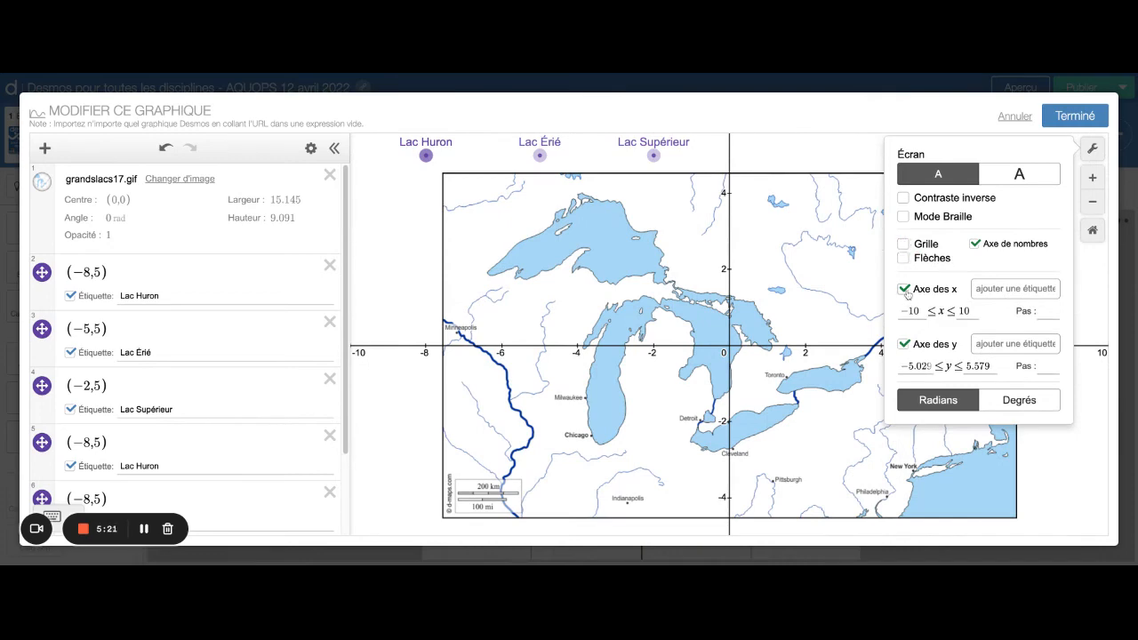
click(904, 289)
click(905, 344)
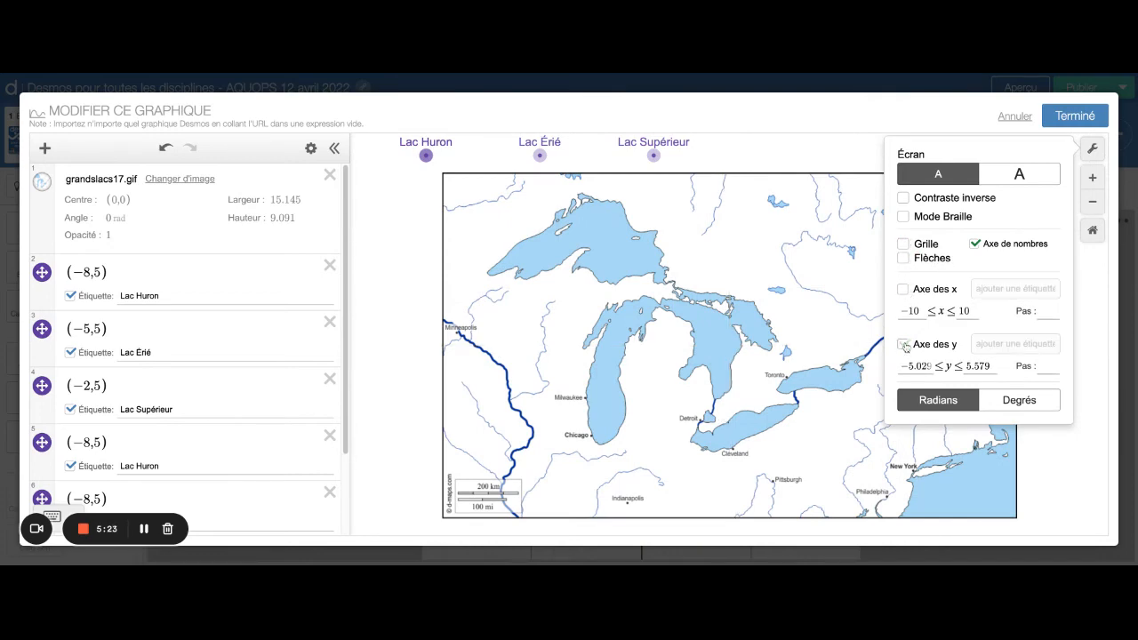
Save the graph without grid and axes and check it in the student preview
click(1058, 116)
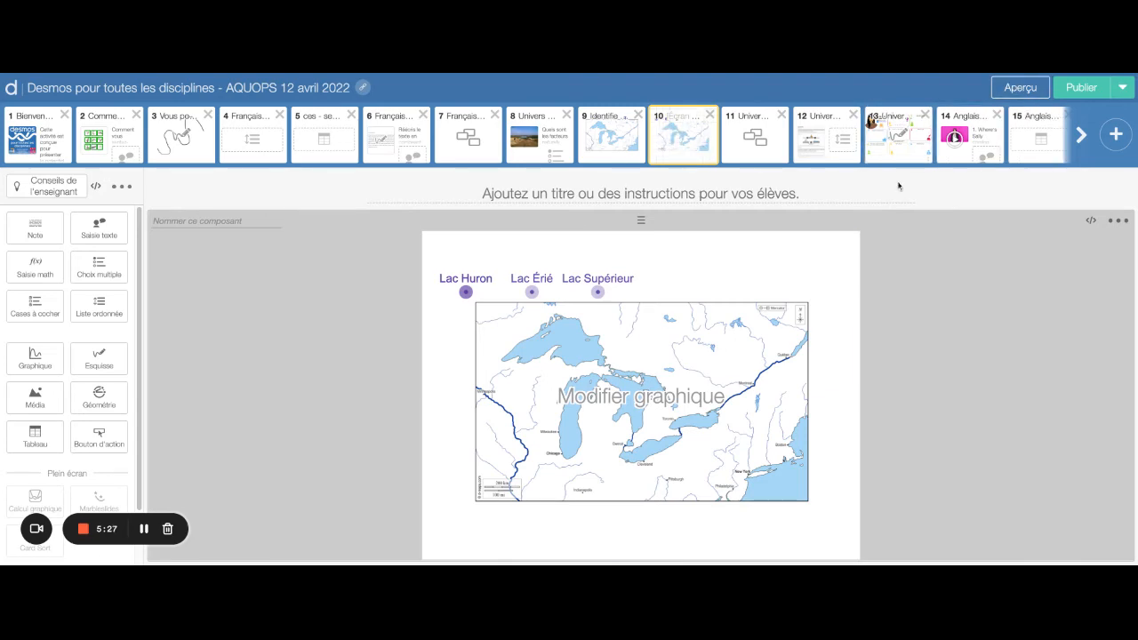
click(995, 87)
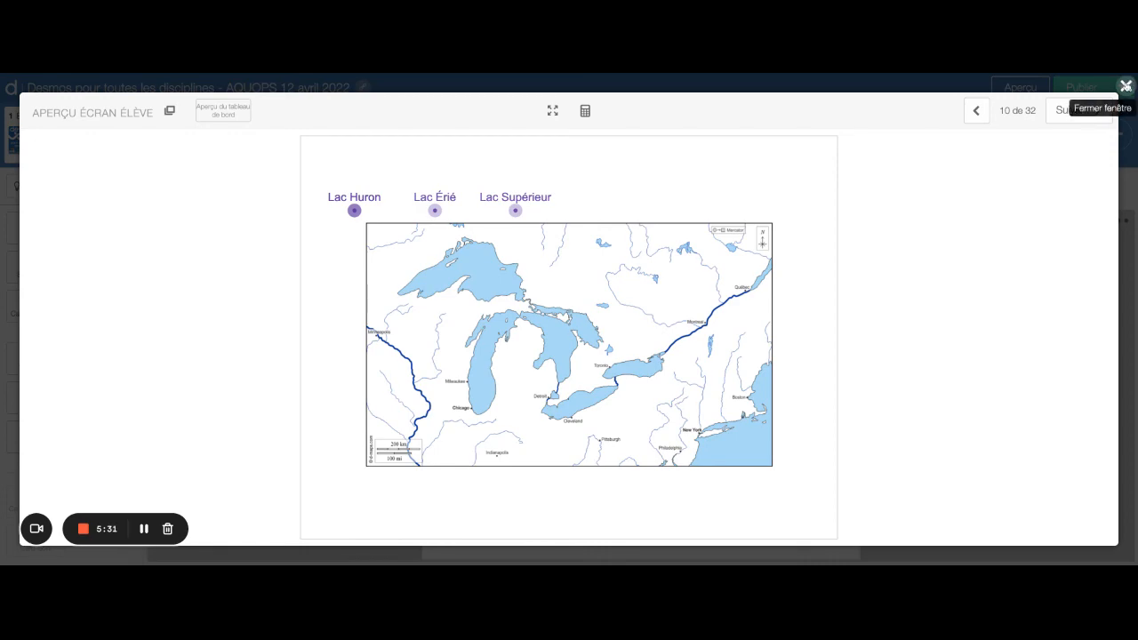
click(1125, 86)
Reopen the graph and enlarge the Great Lakes map image to about 17.27 wide by 10.37 high
click(631, 392)
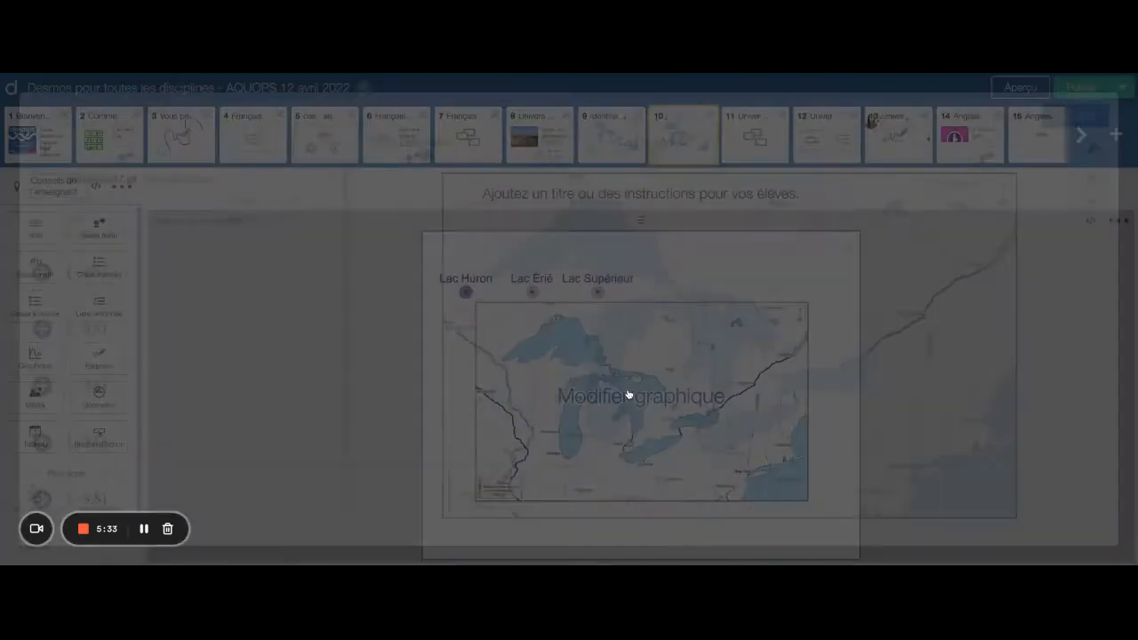
click(540, 278)
drag(1016, 164, 1057, 149)
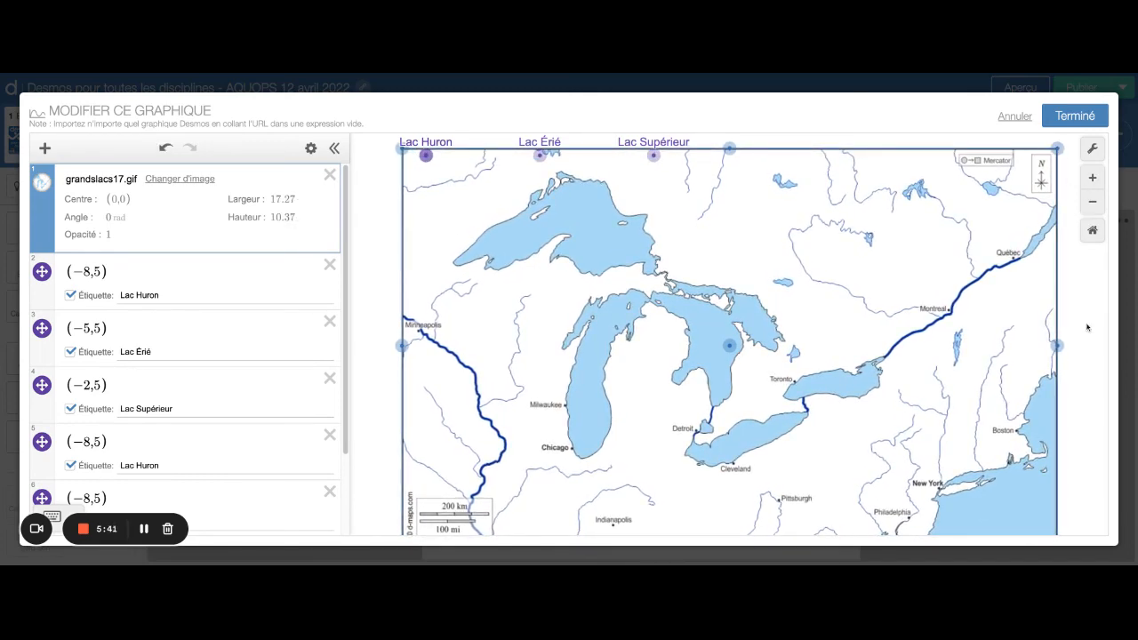
Save the graph with the enlarged map and check it in the student preview
click(1073, 116)
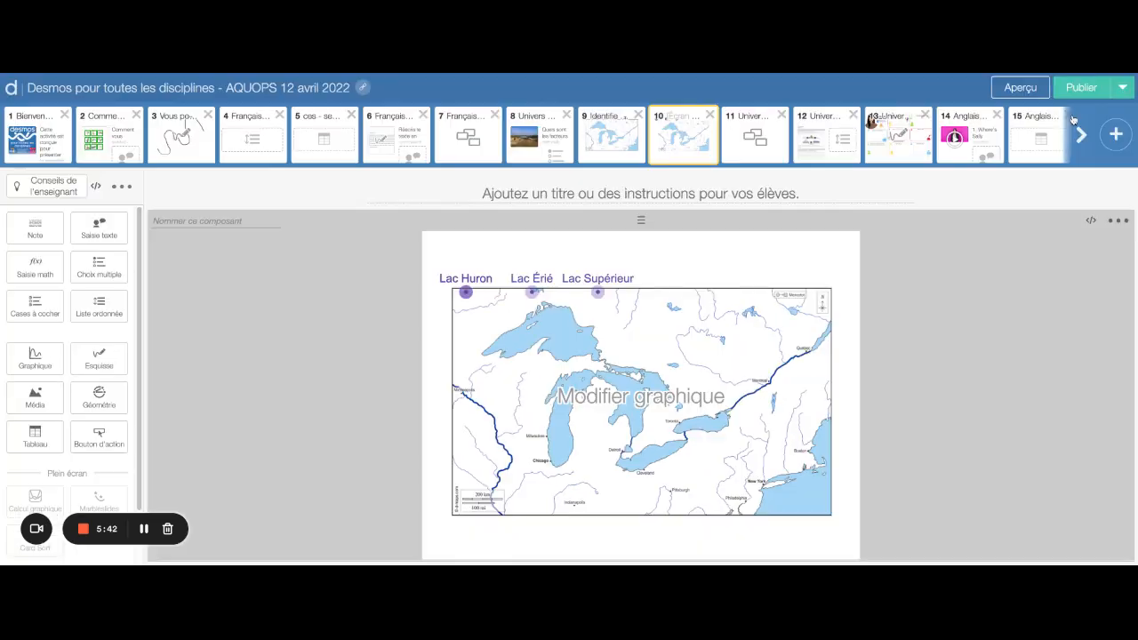
click(1020, 87)
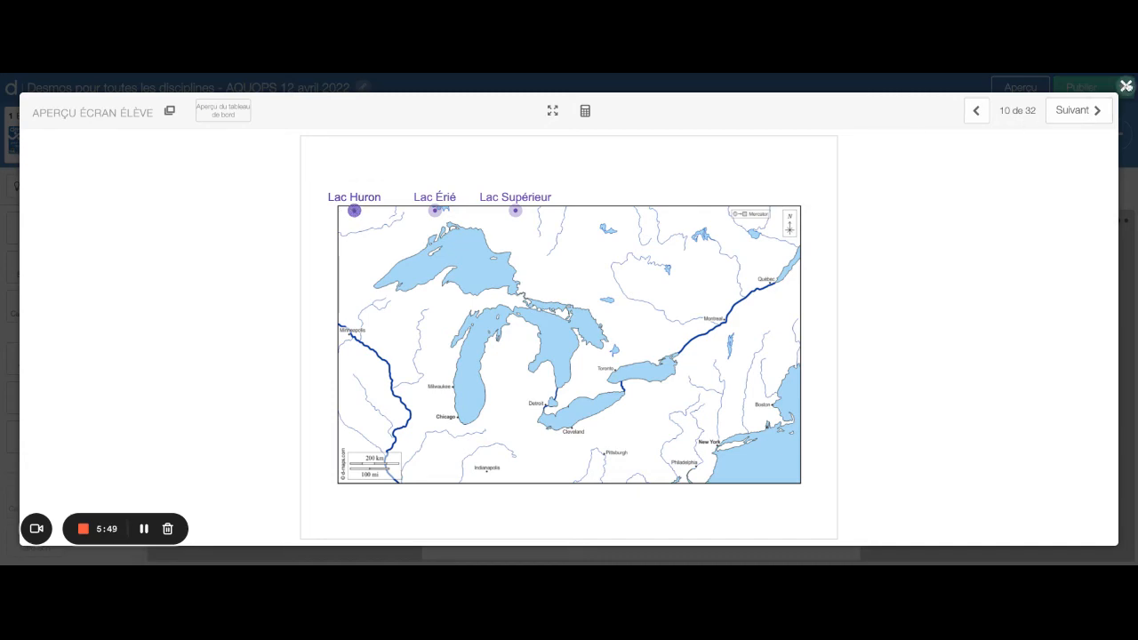
click(1126, 86)
Reopen the graph for editing and set the original Lac Huron point's coordinates to (-8,7)
click(601, 400)
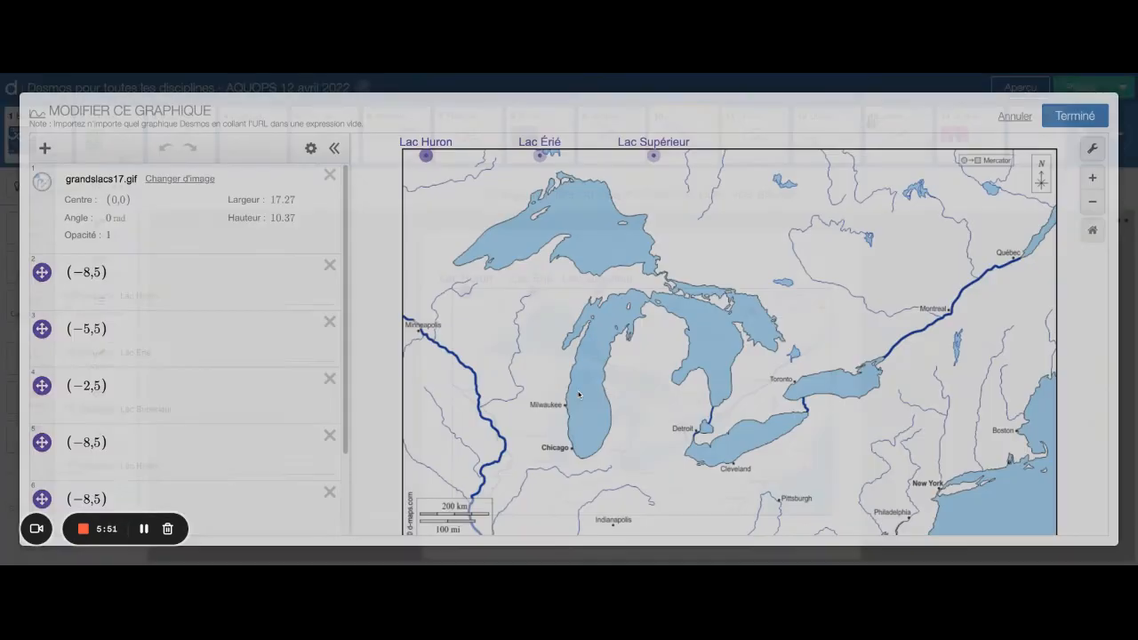
click(98, 272)
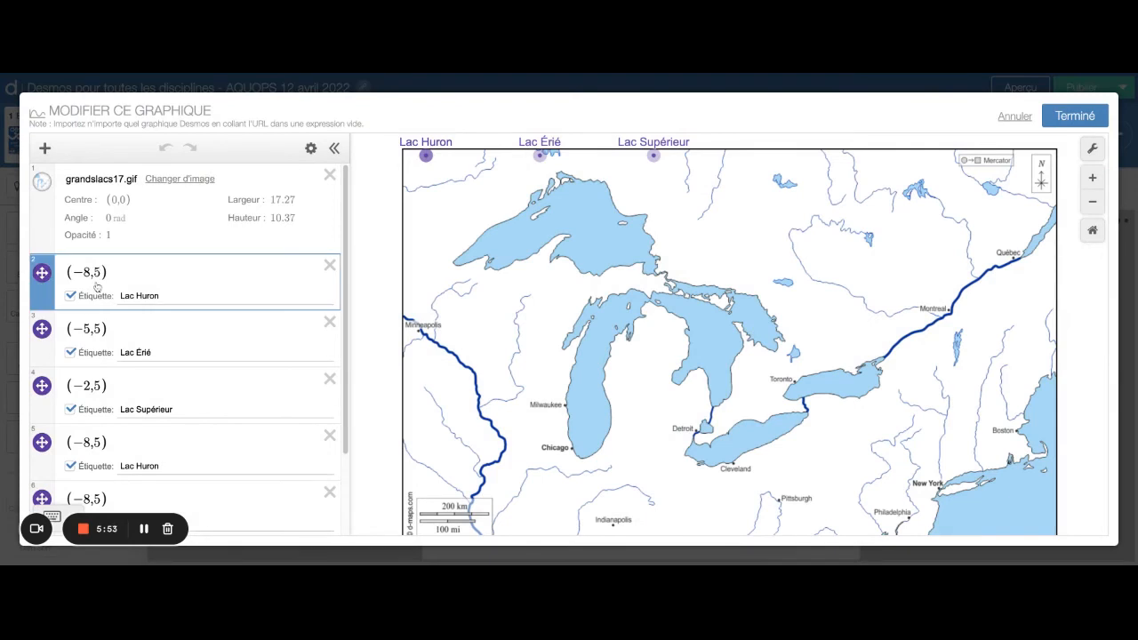
key(BackSpace)
text(6)
key(BackSpace)
text(7)
Set the Lac Érié point's coordinates to (-5,7) and the Lac Supérieur point's to (-2,7)
click(100, 328)
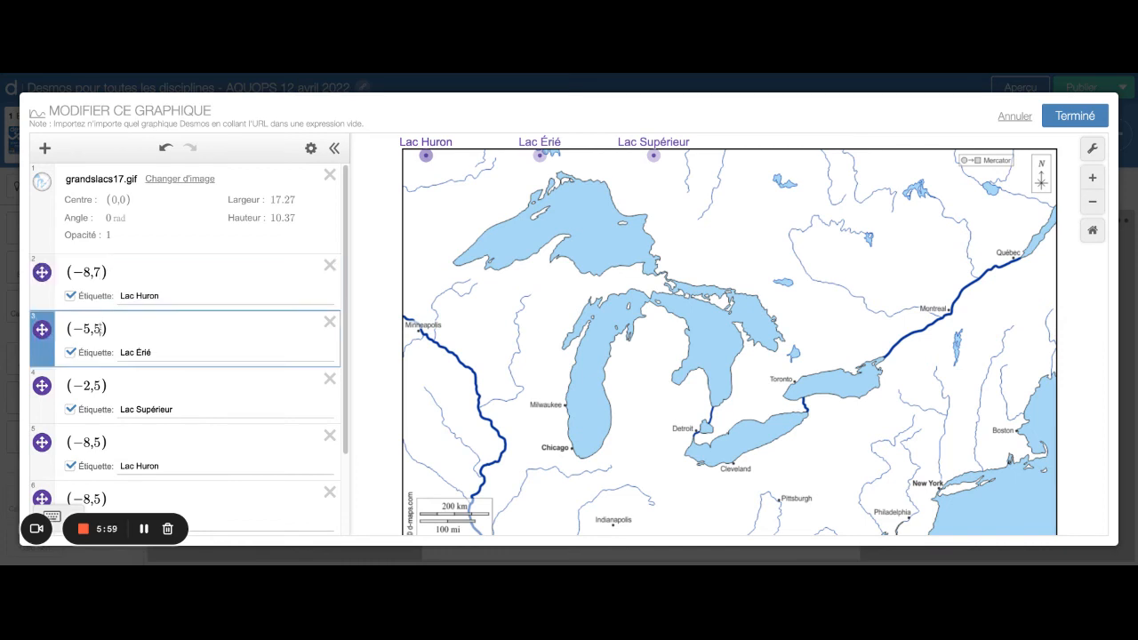
key(BackSpace)
text(7)
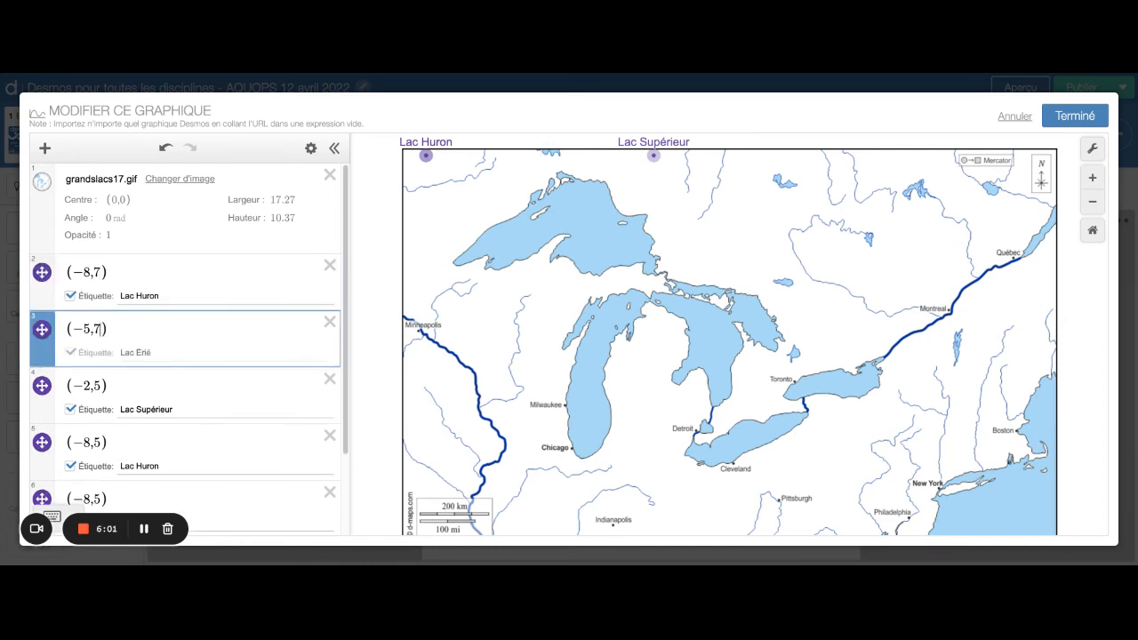
click(102, 385)
key(BackSpace)
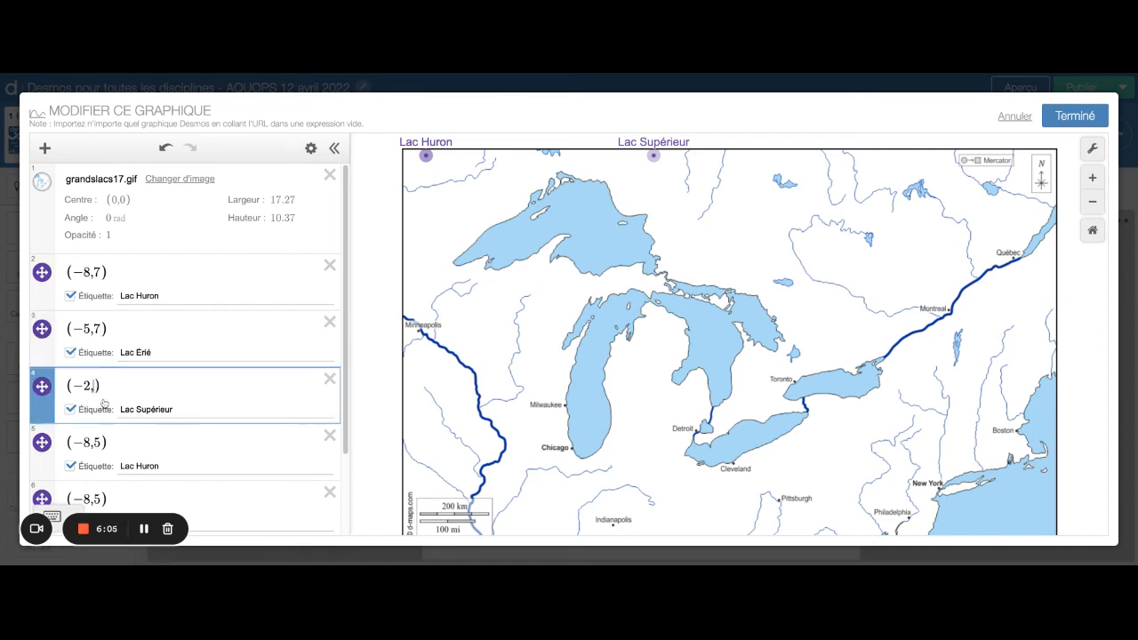
text(7)
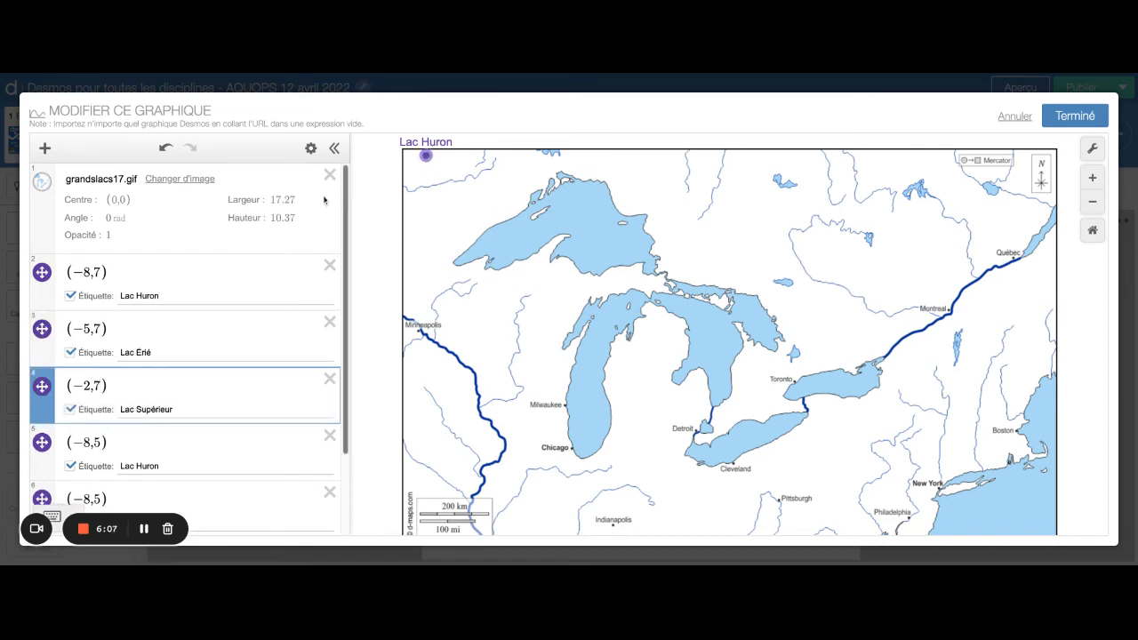
Delete the two leftover duplicate Lac Huron points at (-8,5)
click(121, 275)
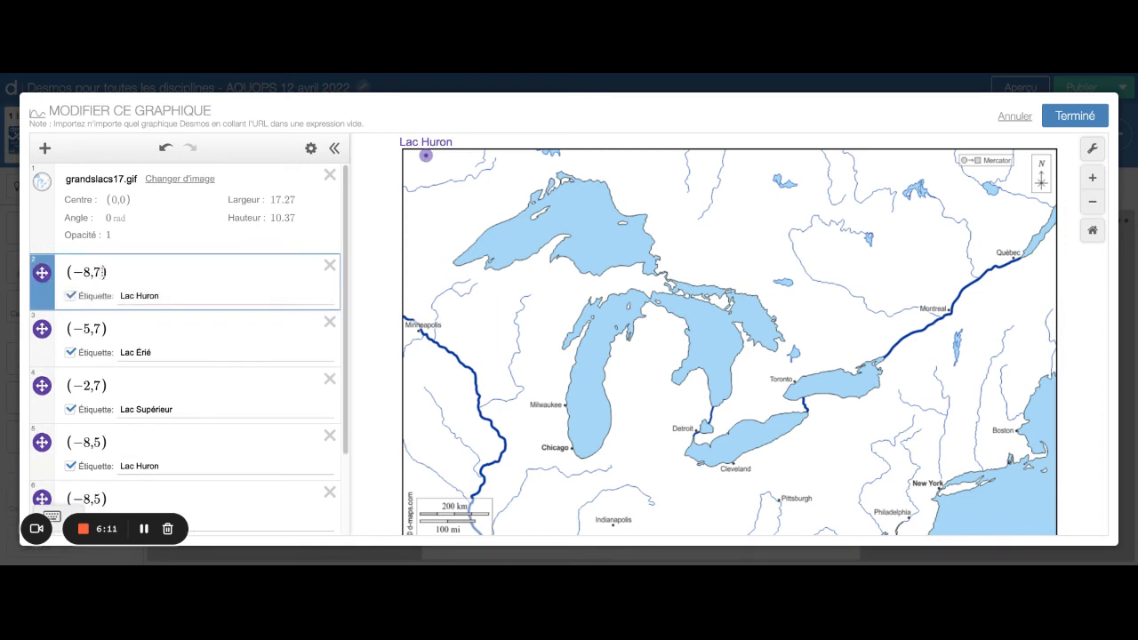
click(330, 436)
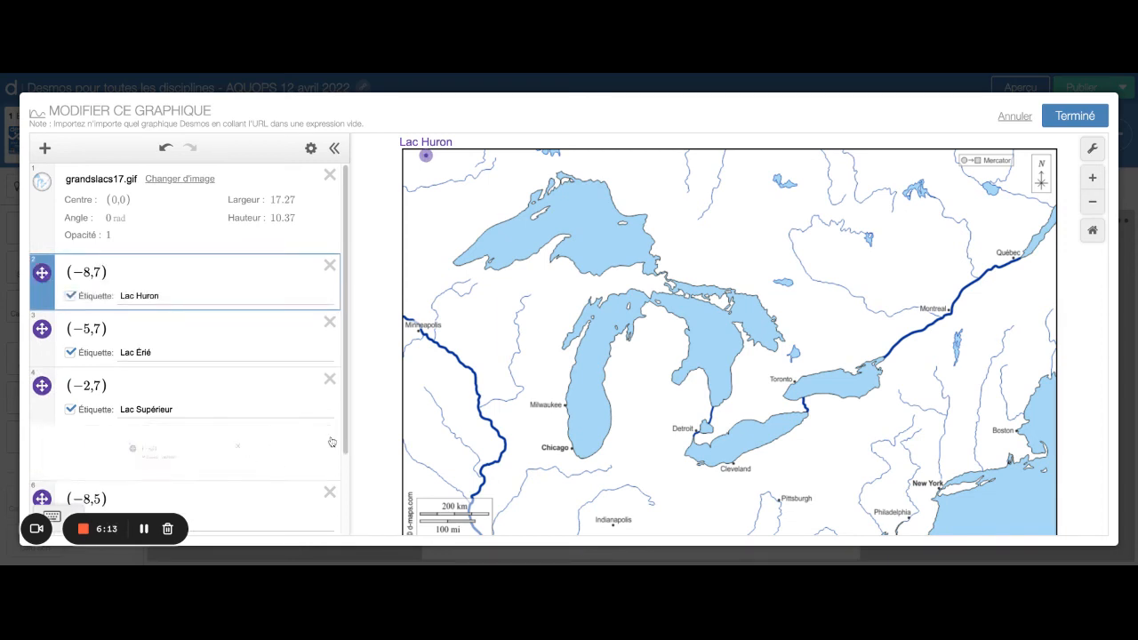
click(329, 436)
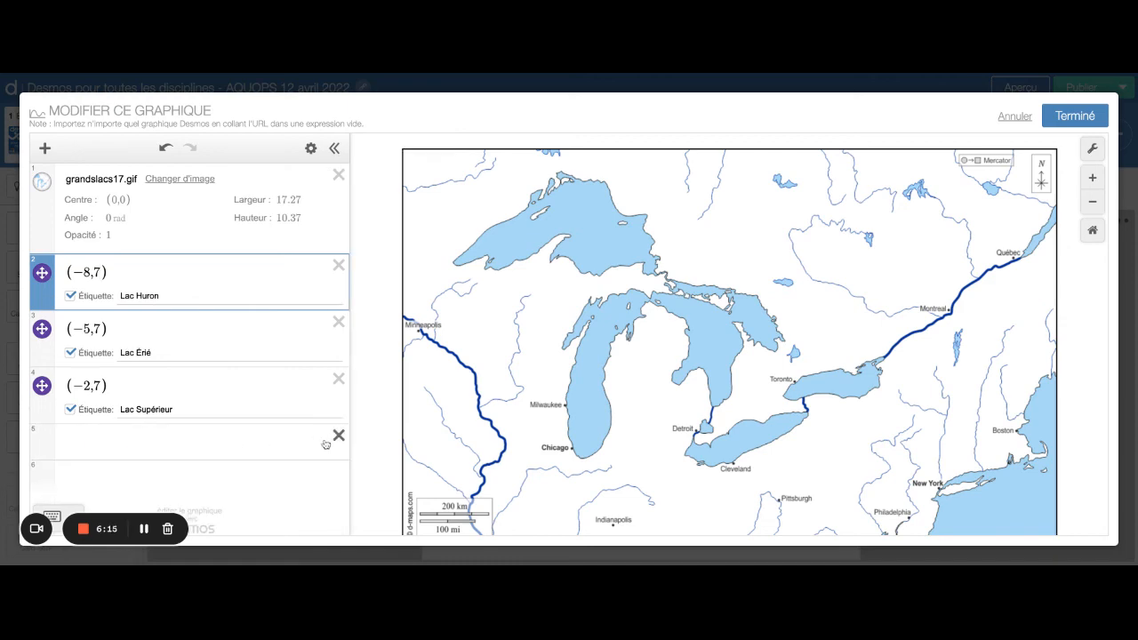
Save the graph and test moving the Lac Huron point in the student preview
click(1057, 119)
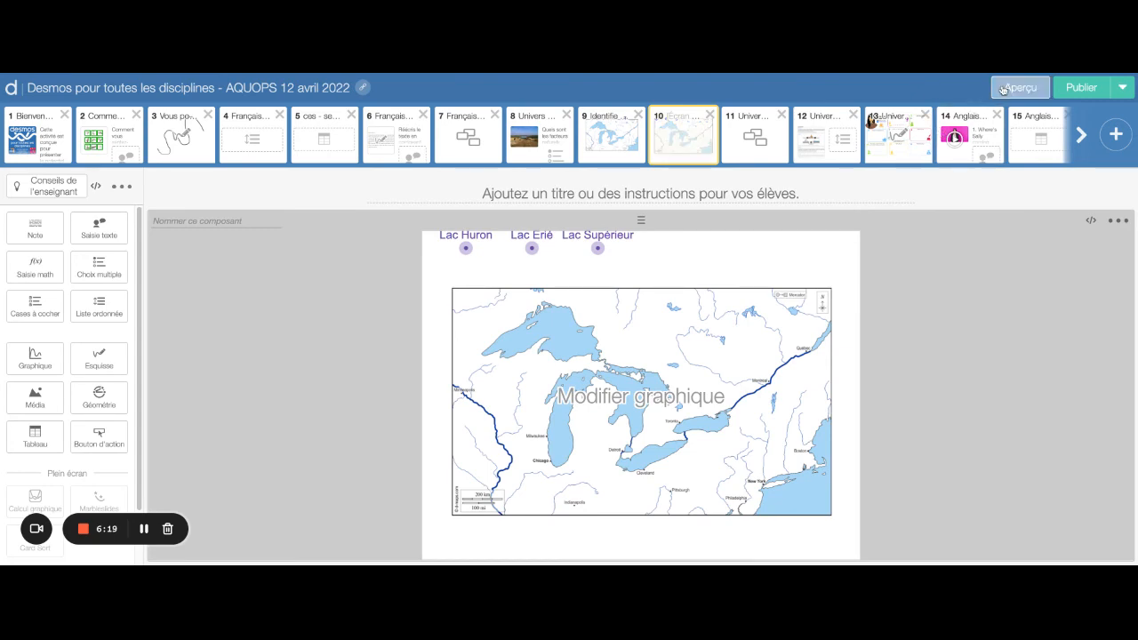
click(1005, 89)
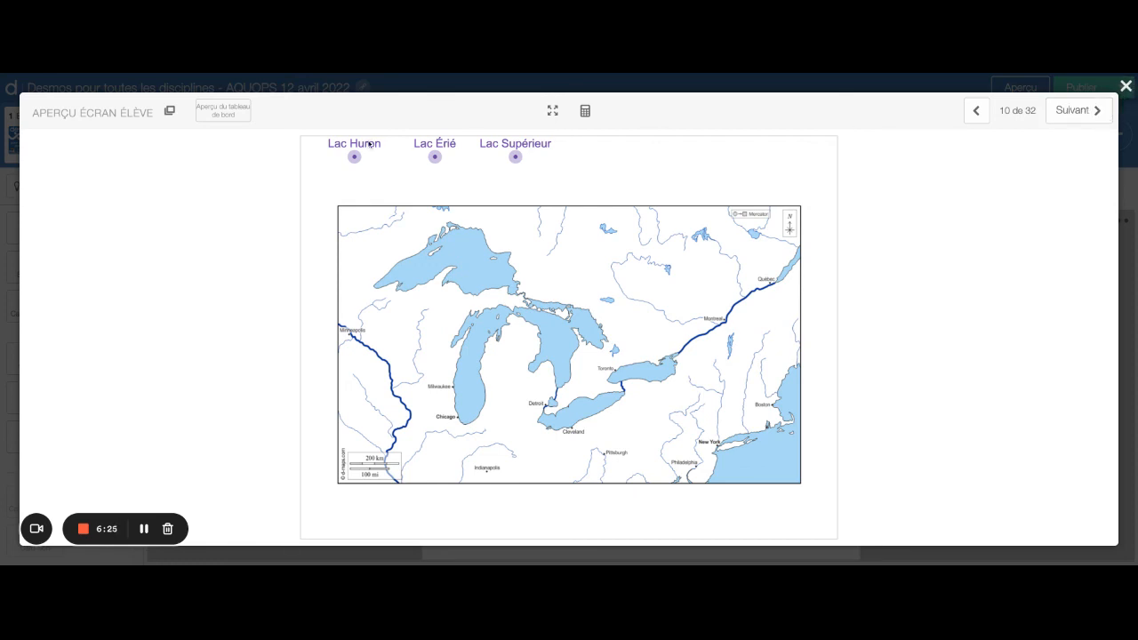
mouse_move(355, 157)
mouse_down()
mouse_move(480, 315)
mouse_move(388, 163)
mouse_move(358, 157)
mouse_move(372, 158)
mouse_up()
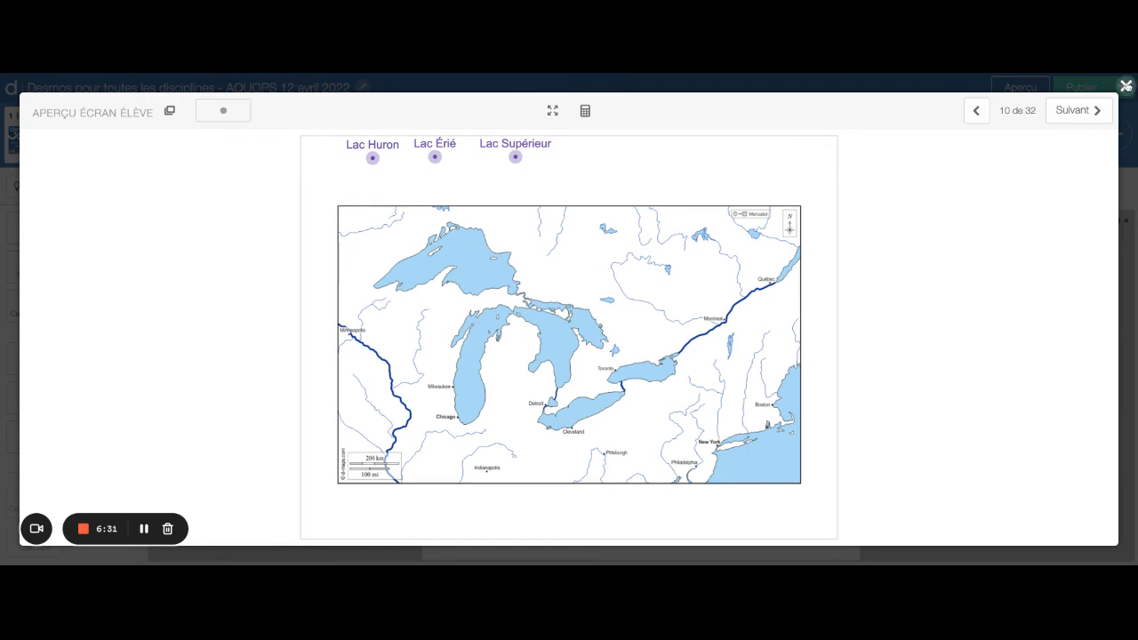
click(1126, 85)
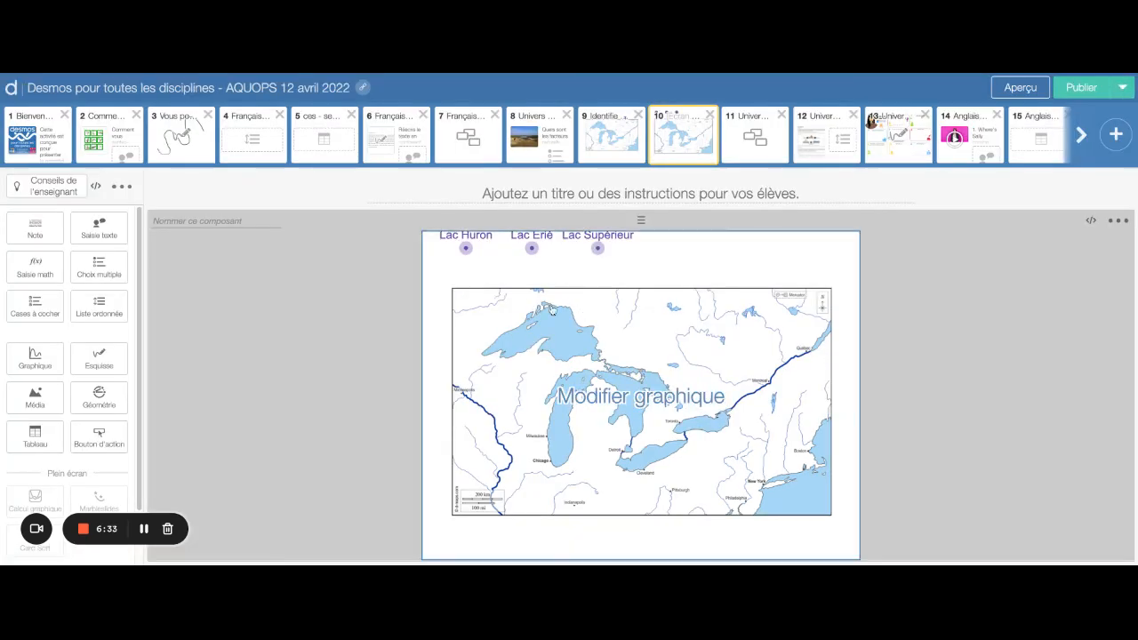